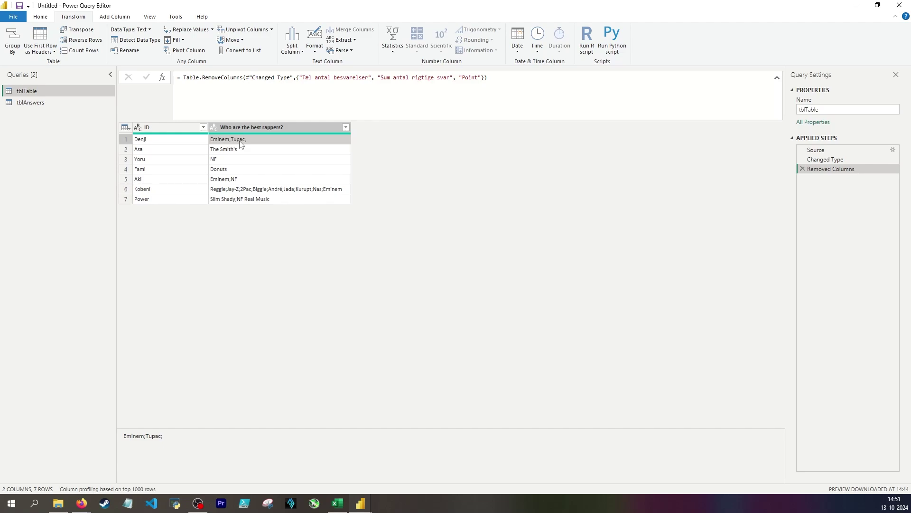
Step: Review the accepted answers in tblAnswers and the semicolon-separated responses in tblTable
{"action": "left_click", "coordinate": [30, 102]}
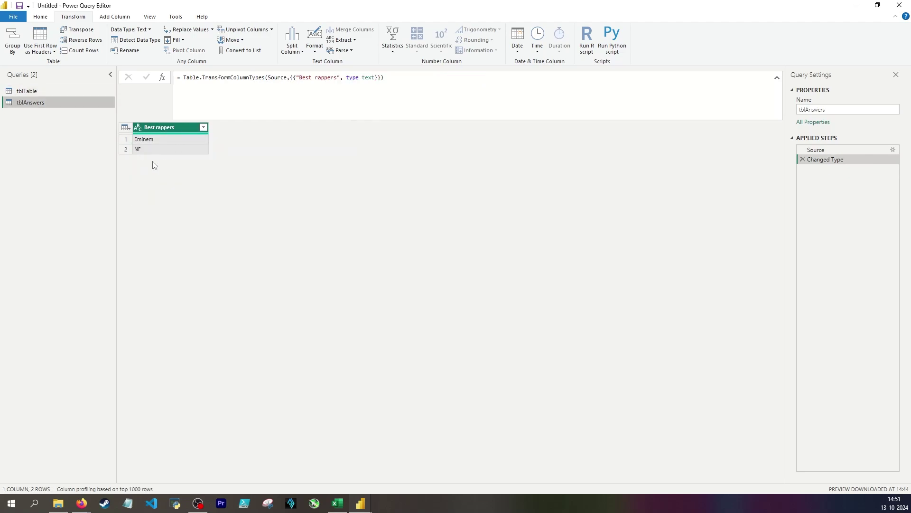
{"action": "left_click", "coordinate": [72, 91]}
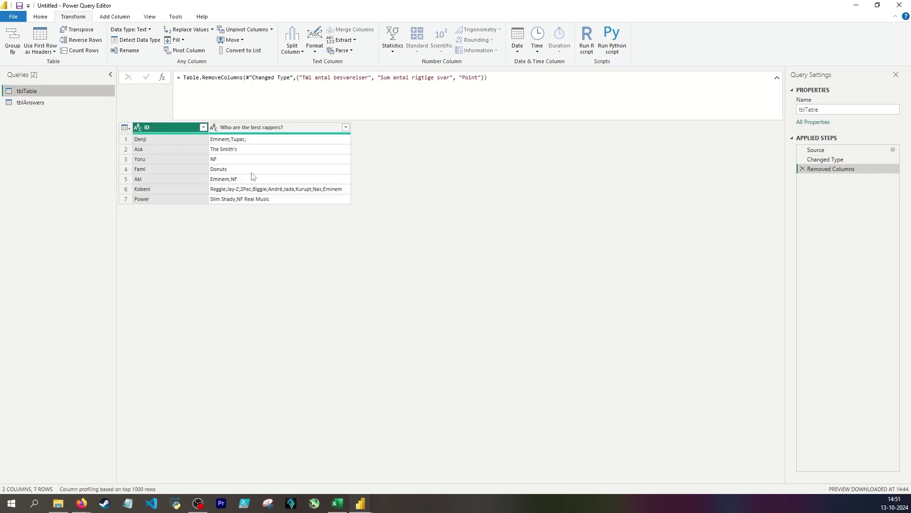
{"action": "left_click", "coordinate": [255, 140]}
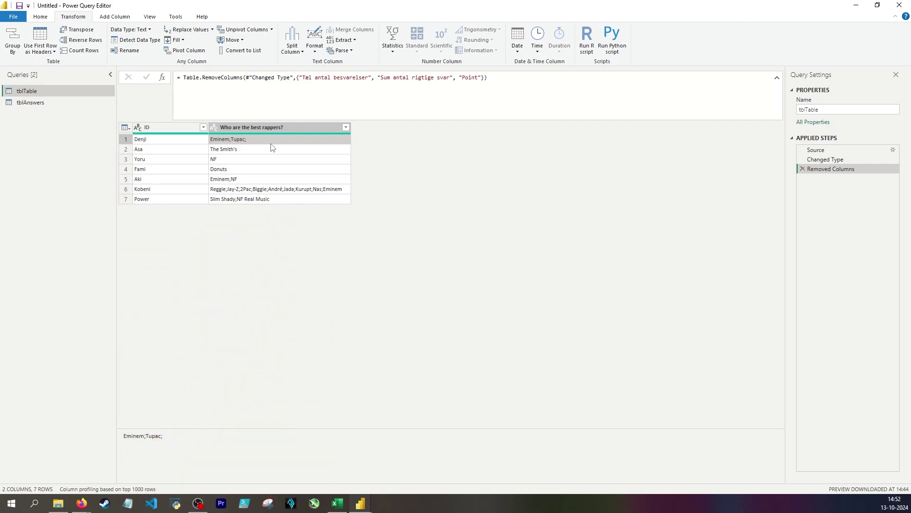
{"action": "left_click", "coordinate": [304, 151]}
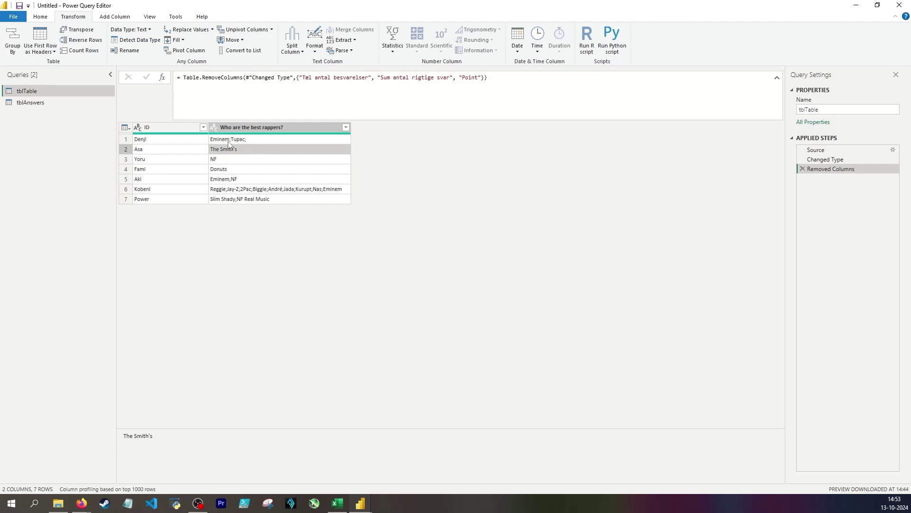
{"action": "left_click", "coordinate": [248, 141]}
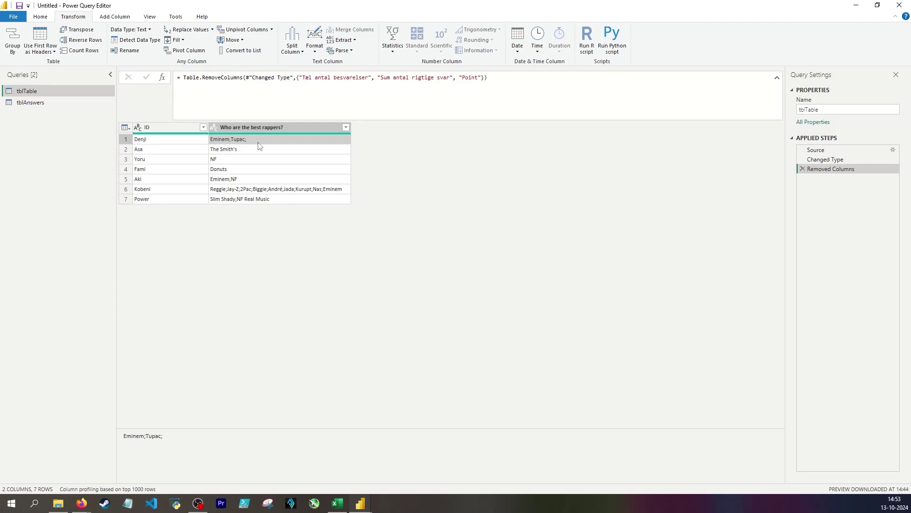
Step: Apply a lowercase transformation to the "Who are the best rappers?" column in tblTable
{"action": "left_click", "coordinate": [268, 134]}
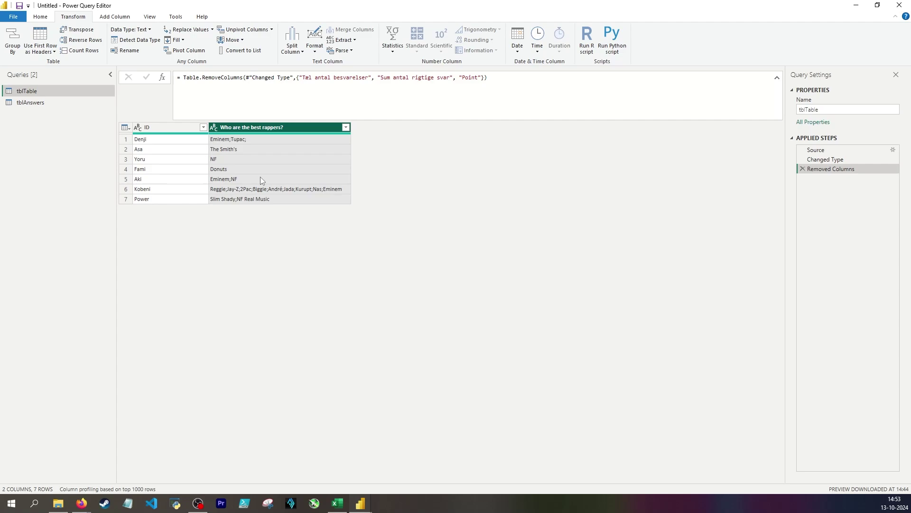
{"action": "left_click", "coordinate": [317, 52]}
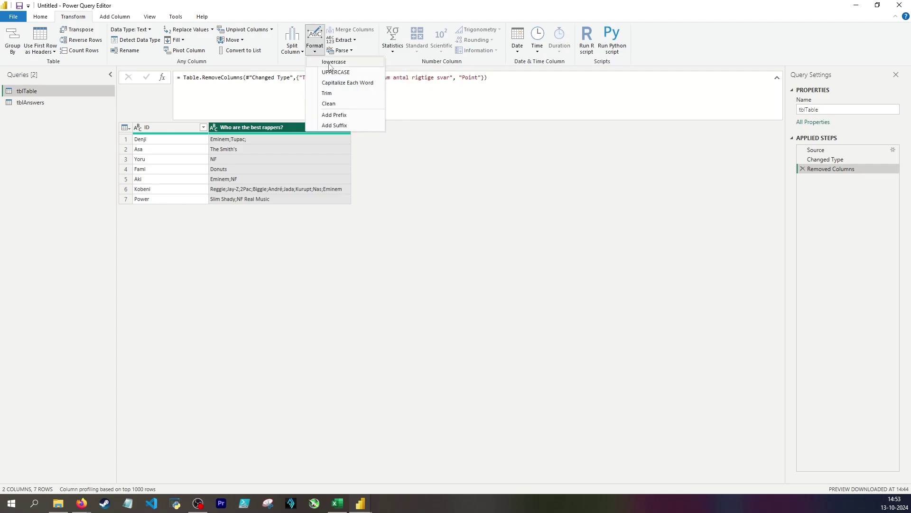
{"action": "left_click", "coordinate": [335, 67]}
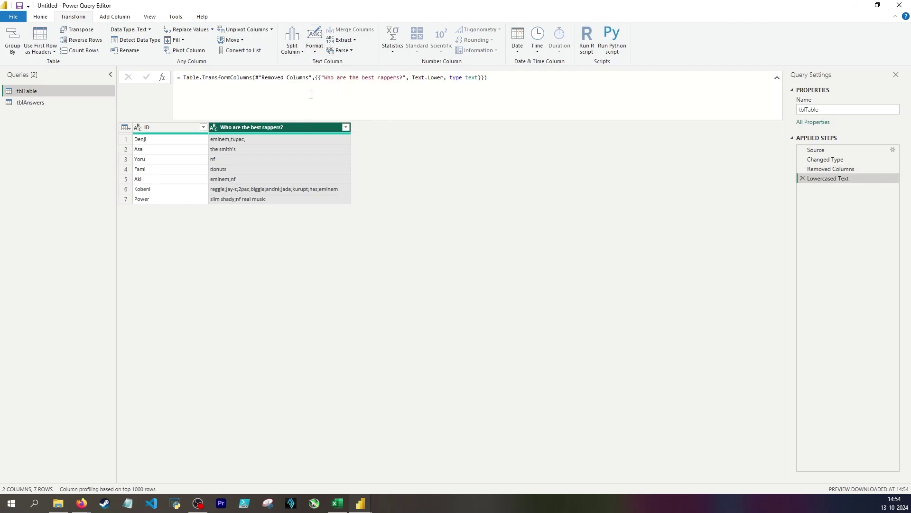
Step: Split the Lowercased Text formula across several lines and replace Text.Lower with empty lines for a custom transformation
{"action": "left_click", "coordinate": [317, 78]}
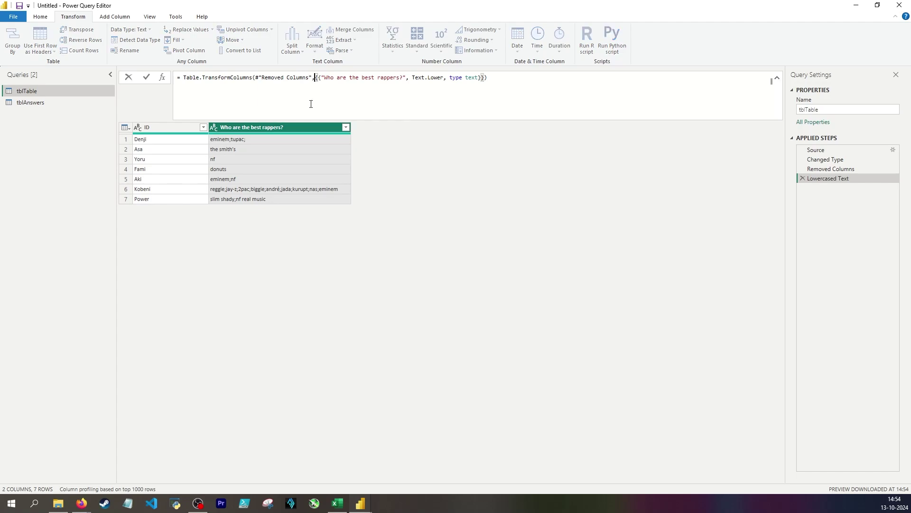
{"action": "key", "text": "shift+Return"}
{"action": "left_click", "coordinate": [340, 87]}
{"action": "key", "text": "shift+Return"}
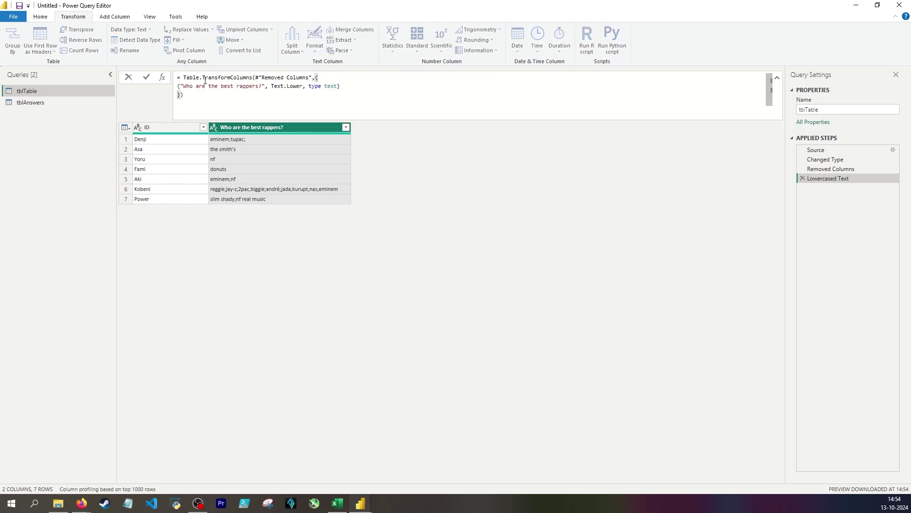
{"action": "left_click", "coordinate": [181, 86]}
{"action": "left_click_drag", "start_coordinate": [183, 86], "coordinate": [303, 87]}
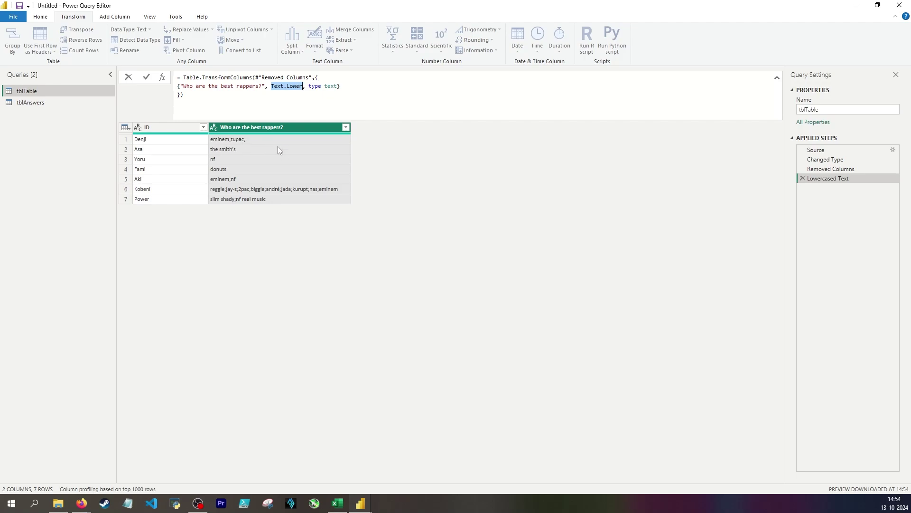
{"action": "key", "text": "Return"}
{"action": "key", "text": "Return"}
{"action": "key", "text": "Up"}
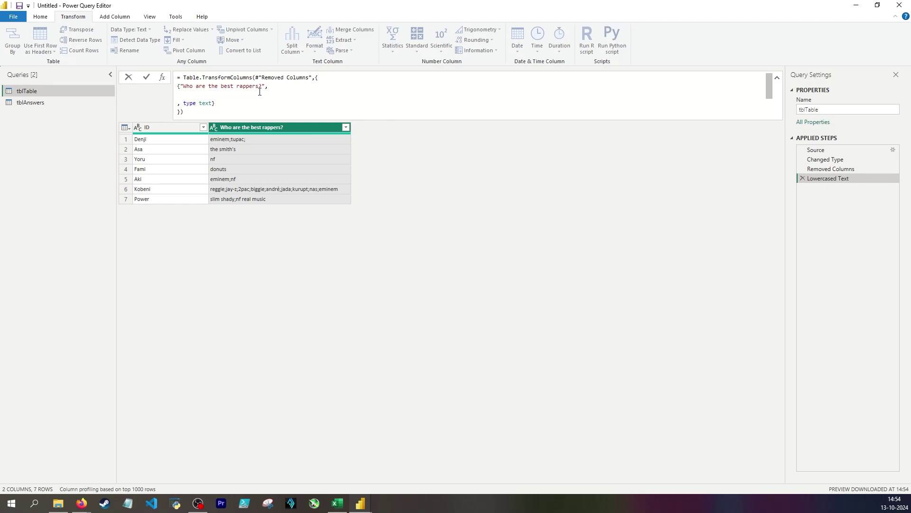
Step: Enter the condition each if Text.End(_, 1) = ";" as the start of the column's transformation
{"action": "type", "text": "each if text"}
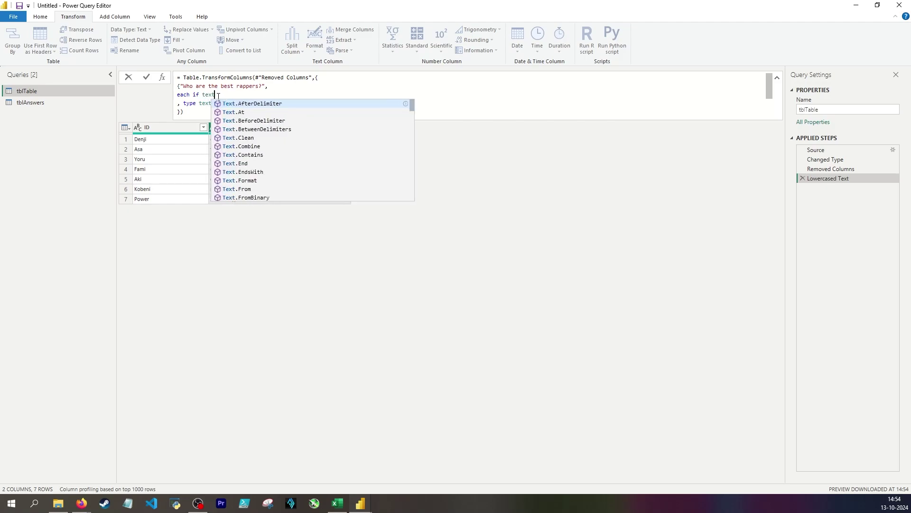
{"action": "type", "text": ".End(_, 1"}
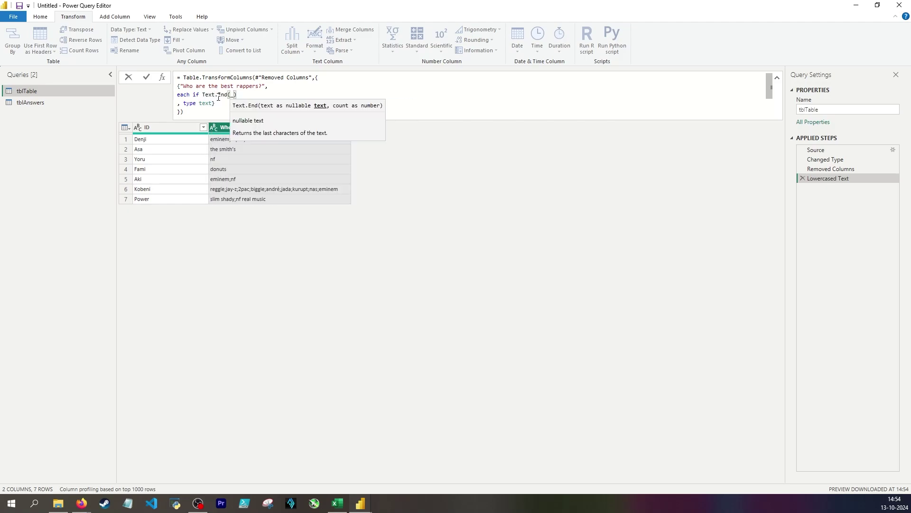
{"action": "type", "text": ") = \";\""}
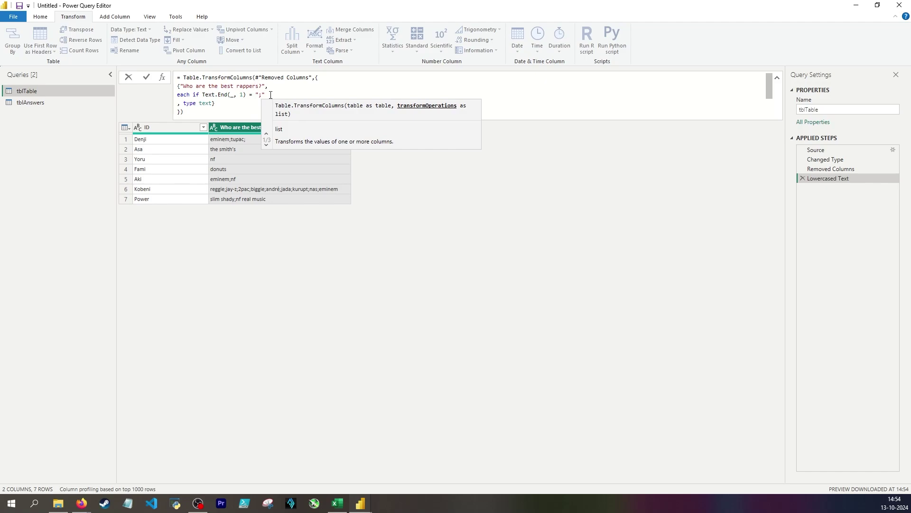
Step: Complete the transformation with then Text.Start(_, Text.Length(_) - 1) else _, apply it, and check the first two responses
{"action": "type", "text": "then"}
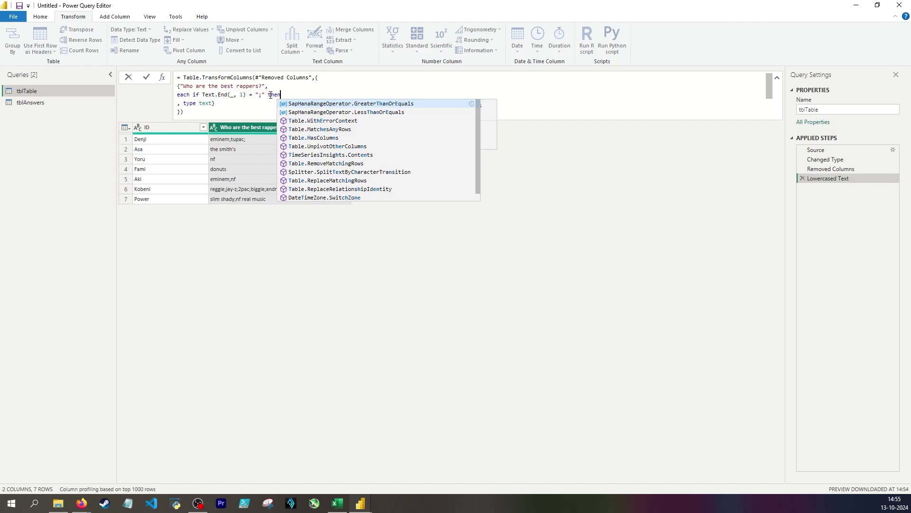
{"action": "type", "text": " text"}
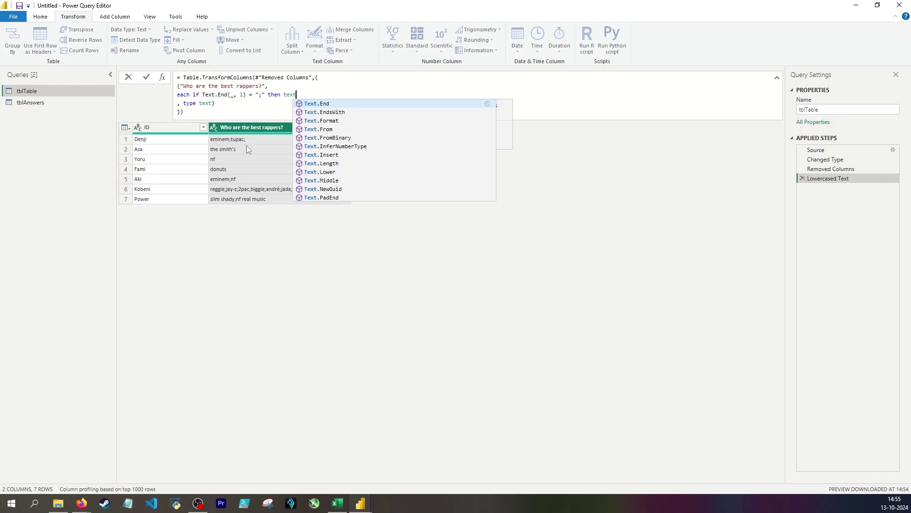
{"action": "type", "text": ".st"}
{"action": "key", "text": "Tab"}
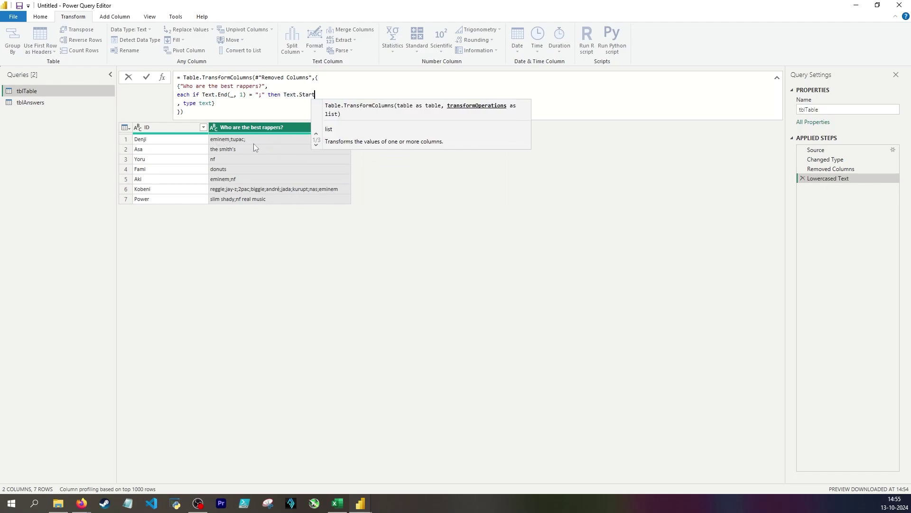
{"action": "type", "text": "(_"}
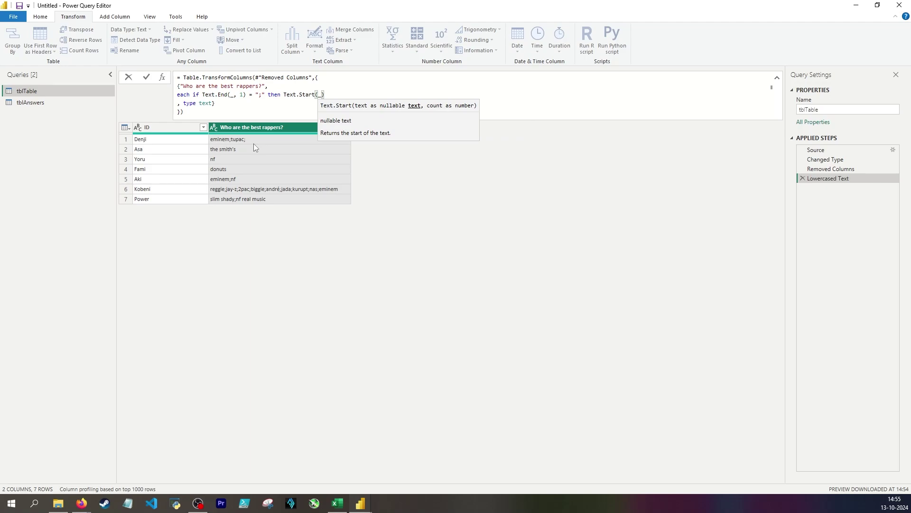
{"action": "type", "text": ", "}
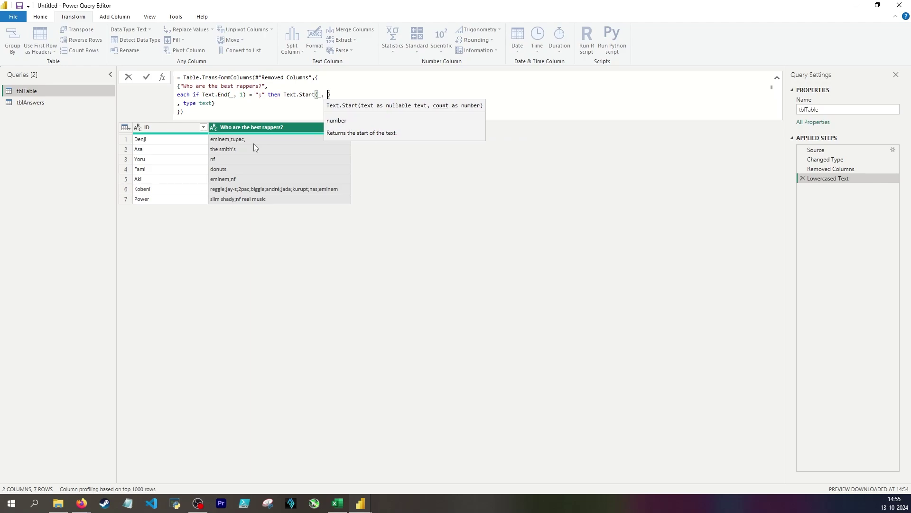
{"action": "type", "text": "Text.Length(_"}
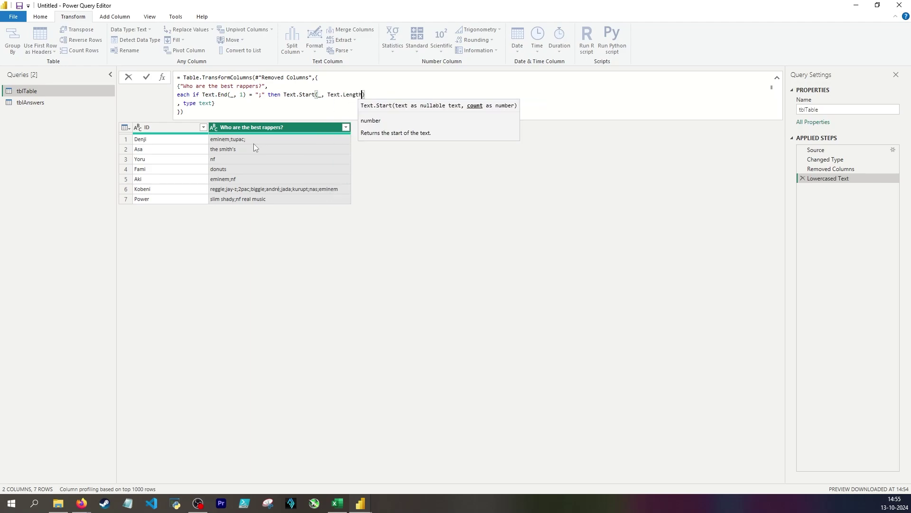
{"action": "type", "text": ") - 1"}
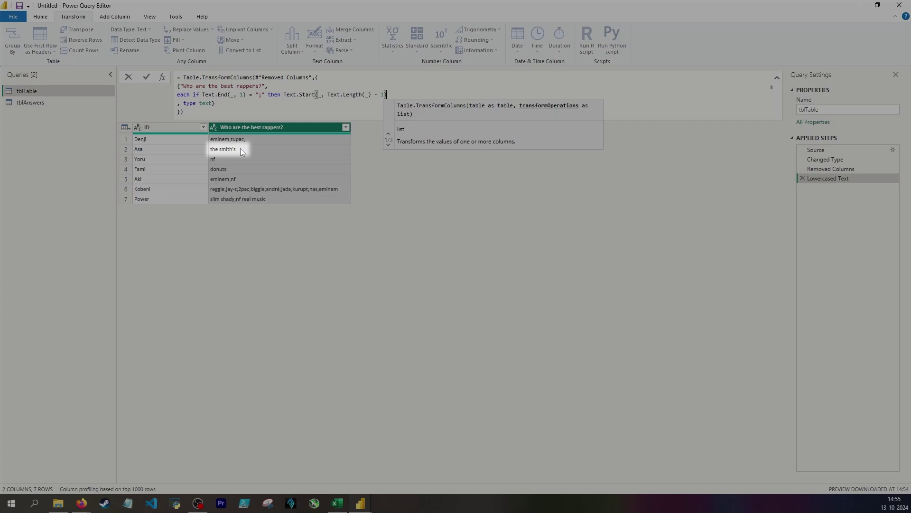
{"action": "type", "text": "else _"}
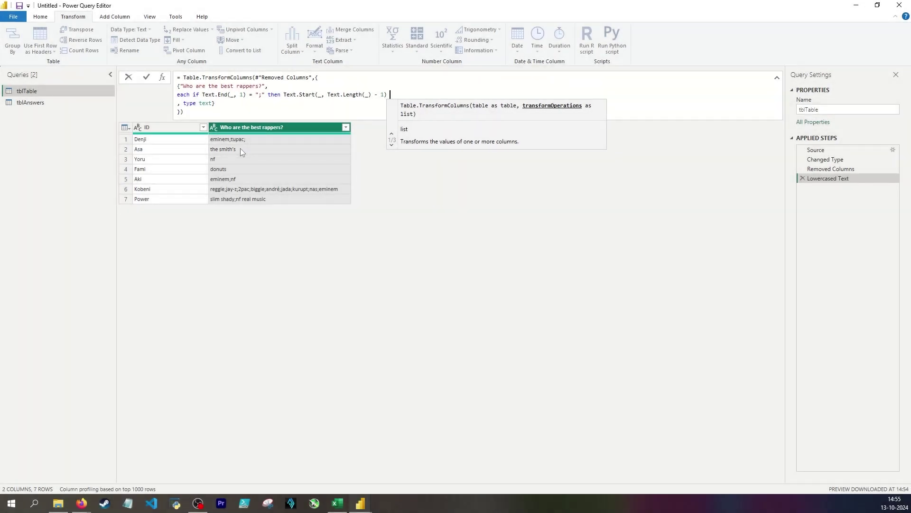
{"action": "key", "text": "Return"}
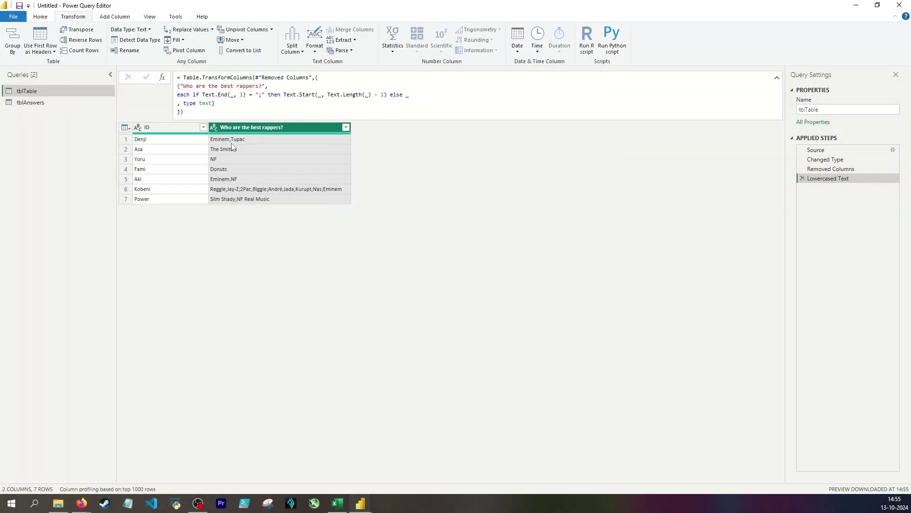
{"action": "left_click", "coordinate": [255, 139]}
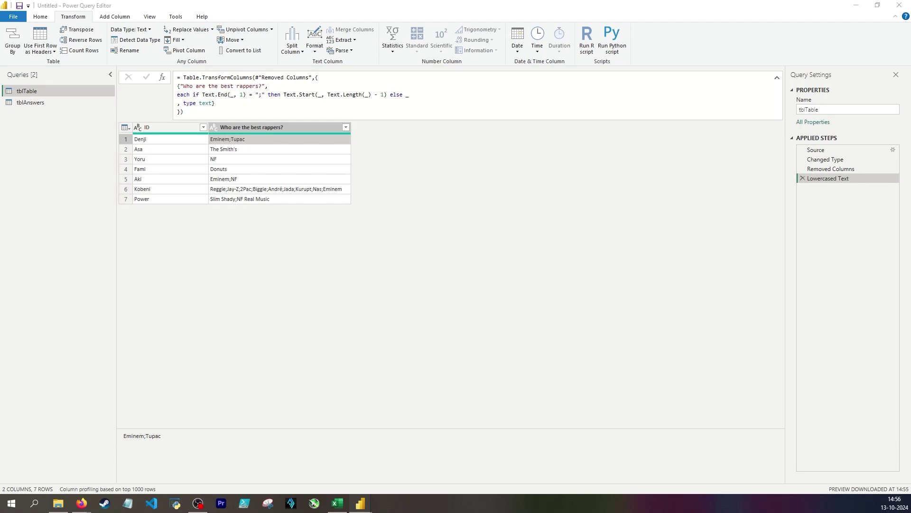
{"action": "left_click", "coordinate": [243, 149]}
Step: Start a custom column in tblTable whose formula nests Text.Select inside Text.Length
{"action": "left_click", "coordinate": [114, 17]}
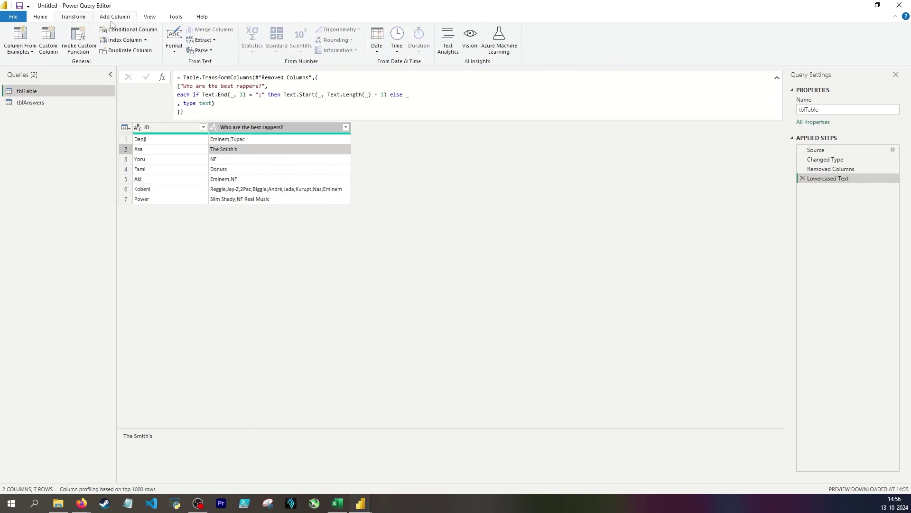
{"action": "left_click", "coordinate": [47, 40]}
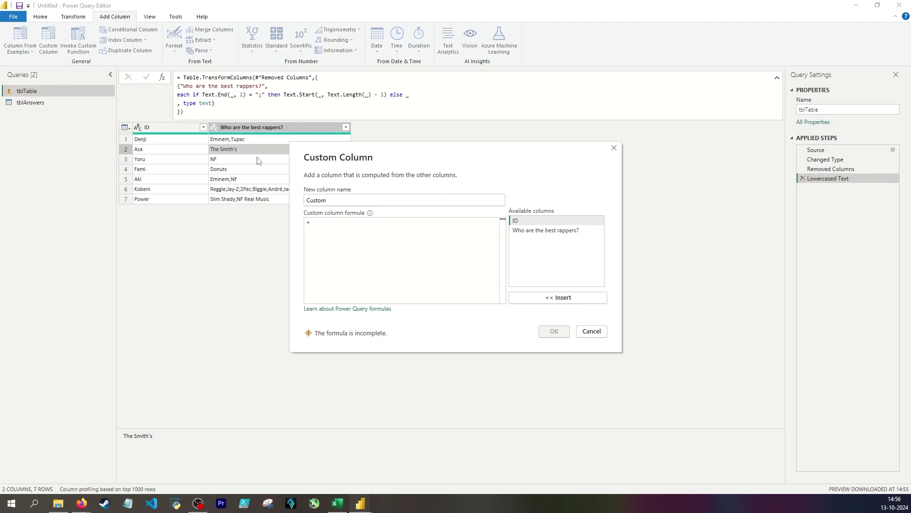
{"action": "type", "text": "textle"}
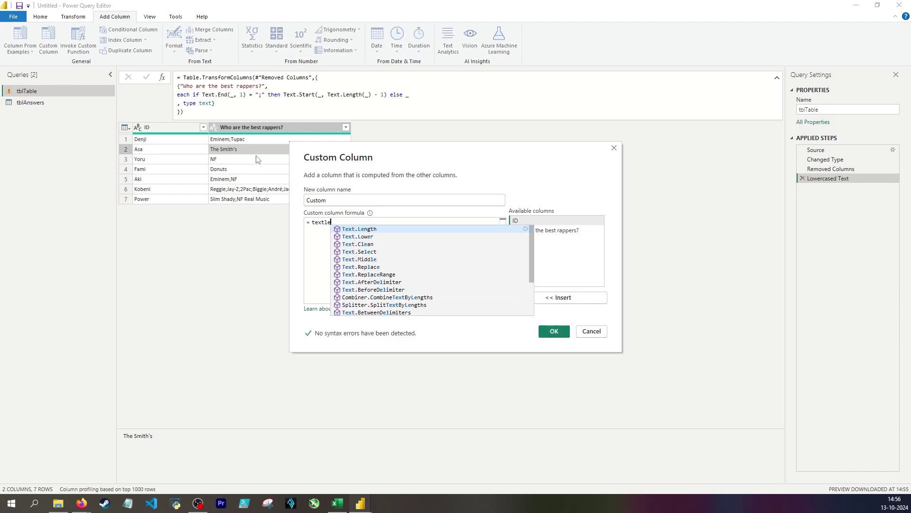
{"action": "key", "text": "Tab"}
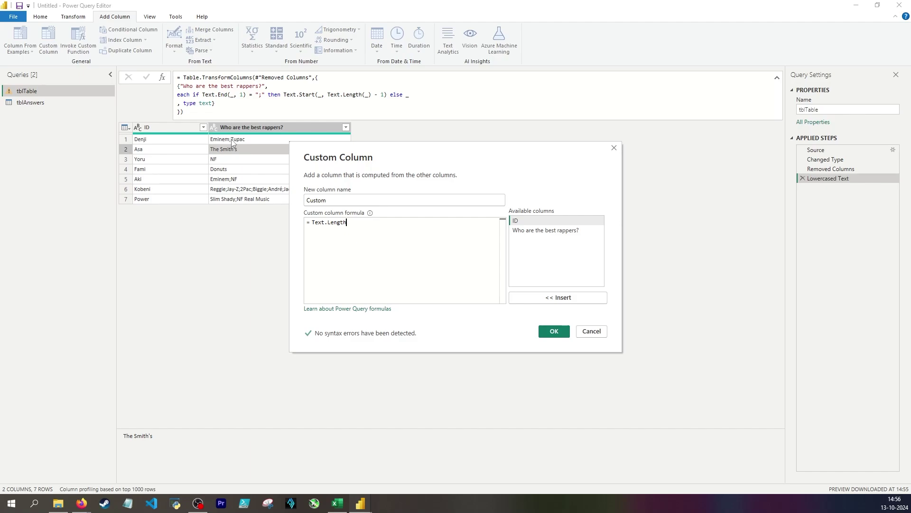
{"action": "type", "text": "(textsel"}
{"action": "key", "text": "Tab"}
{"action": "type", "text": "("}
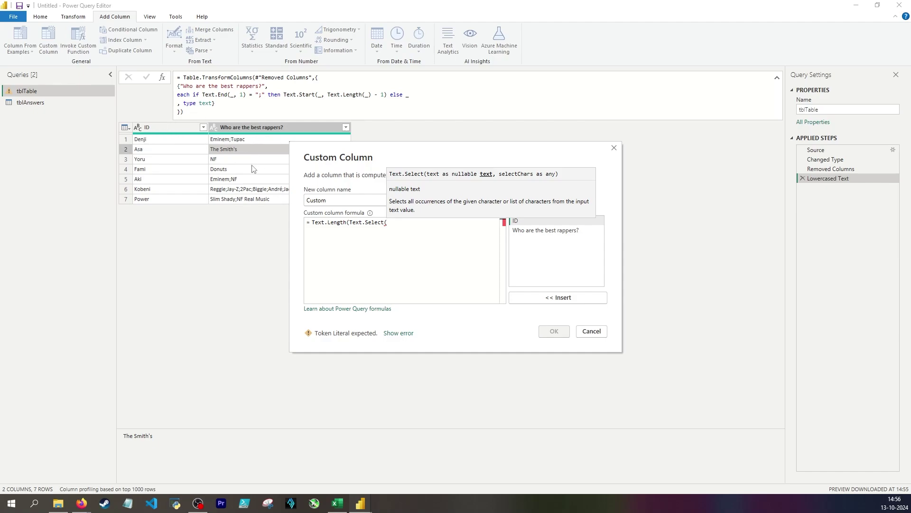
Step: Complete the formula as Text.Length(Text.Select([#"Who are the best rappers?"], ";")) + 1 and create the custom column
{"action": "type", "text": "["}
{"action": "key", "text": "Tab"}
{"action": "type", "text": ", "}
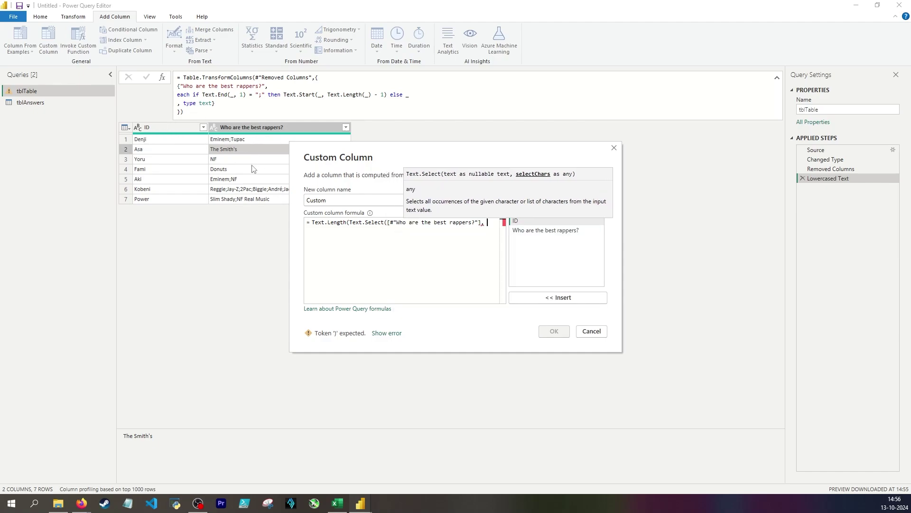
{"action": "type", "text": "\";\""}
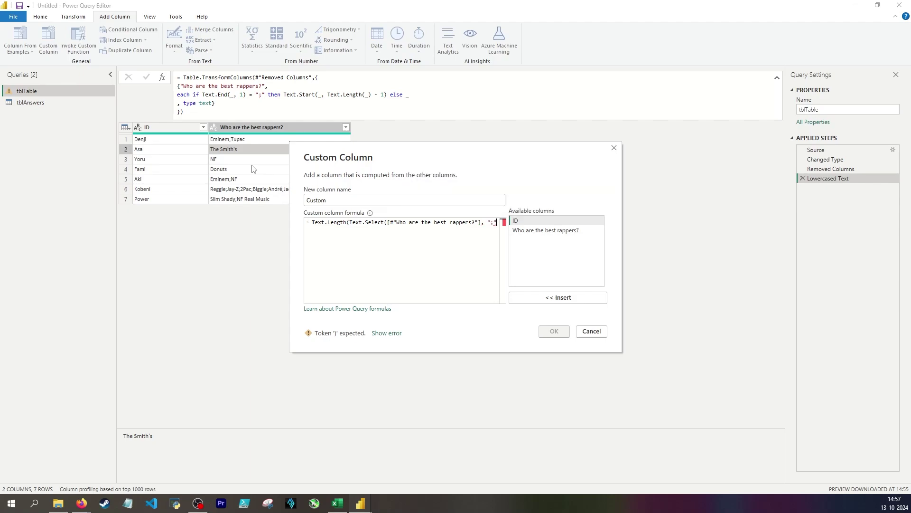
{"action": "type", "text": ")) + 1"}
{"action": "left_click", "coordinate": [553, 332]}
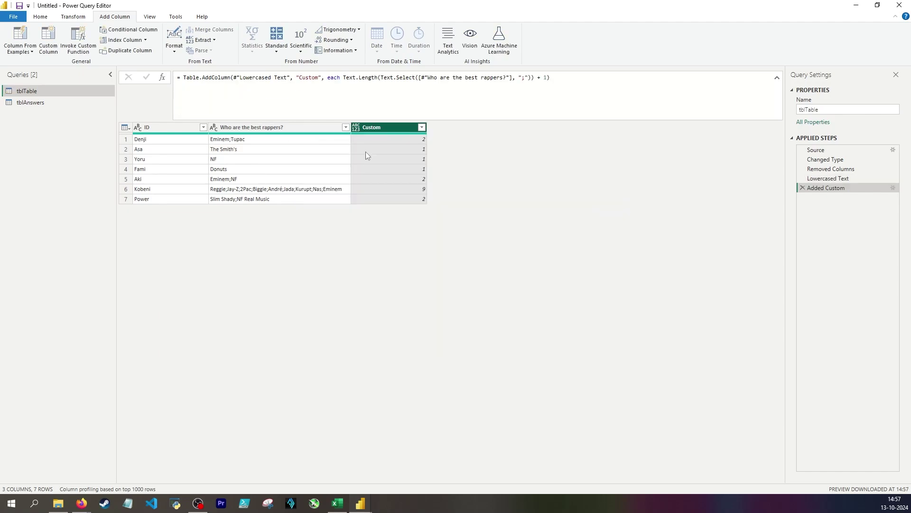
Step: Compare the answer counts in the Custom column with the responses in rows 4 to 6
{"action": "left_click", "coordinate": [371, 189]}
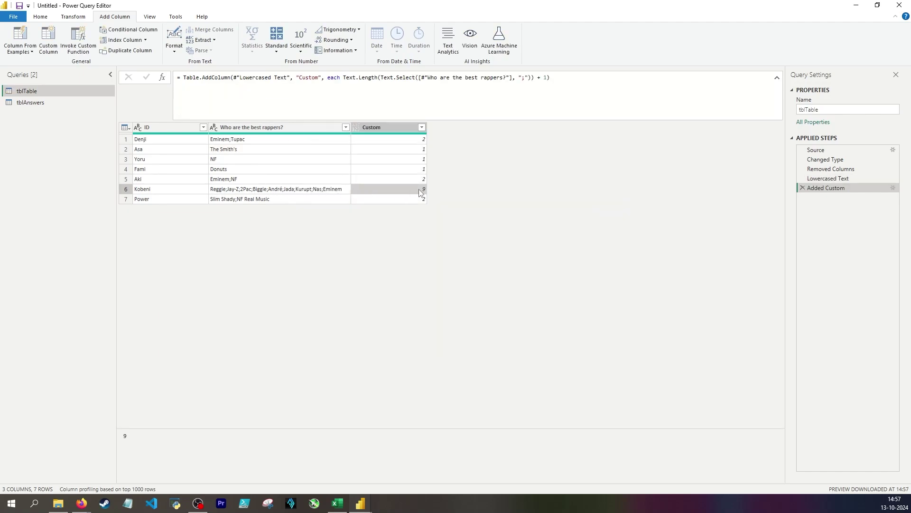
{"action": "left_click", "coordinate": [230, 181]}
{"action": "left_click", "coordinate": [225, 171]}
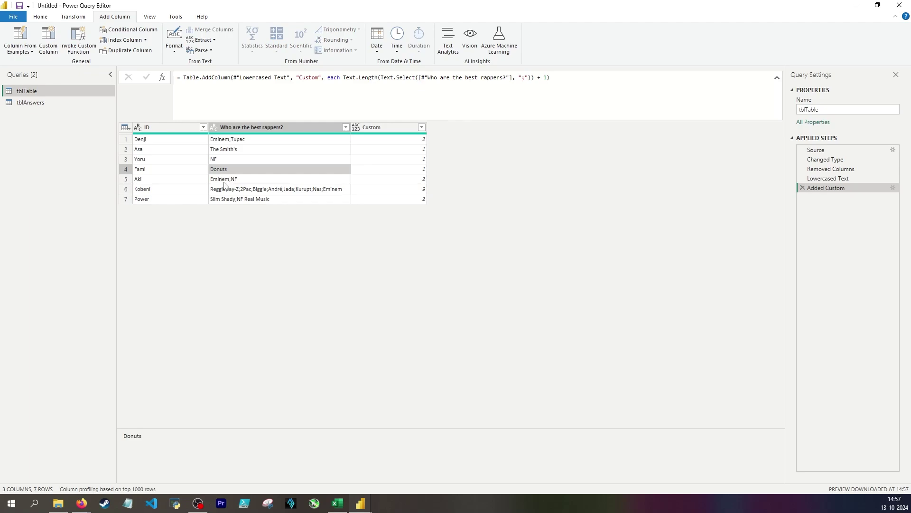
Step: Compare the responses and answer counts in tblTable with the correct answers in the Best rappers column of tblAnswers
{"action": "left_click", "coordinate": [370, 165]}
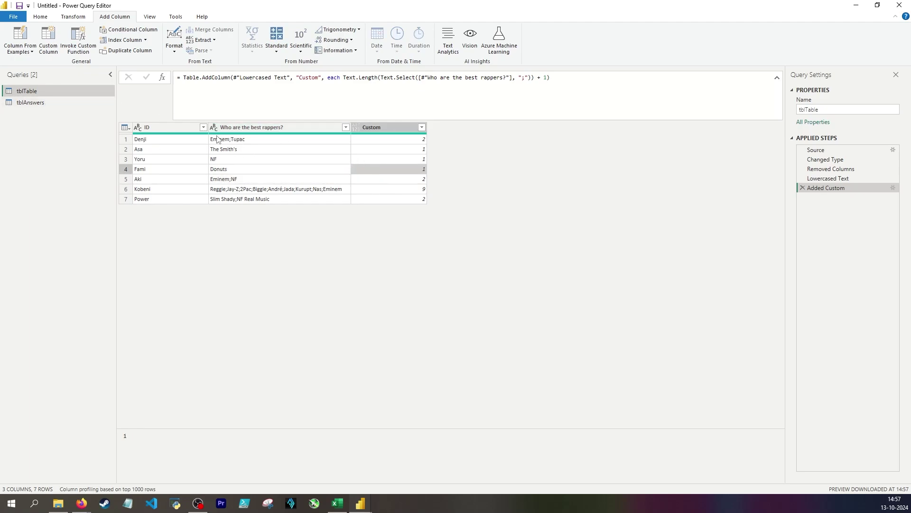
{"action": "left_click", "coordinate": [76, 103]}
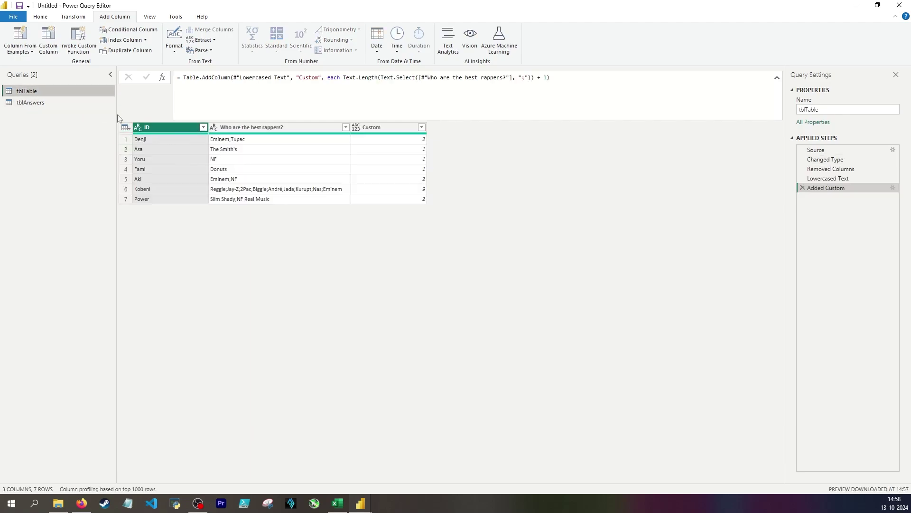
{"action": "left_click", "coordinate": [64, 102]}
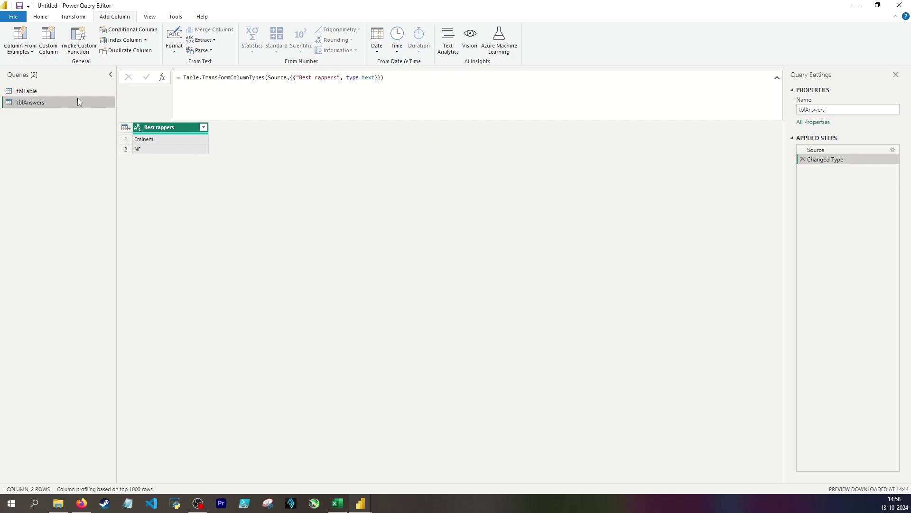
{"action": "left_click", "coordinate": [145, 140]}
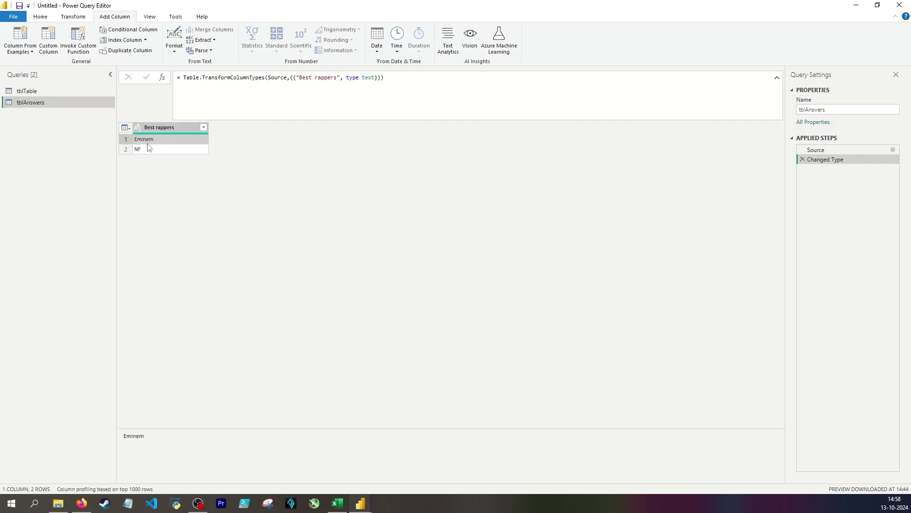
{"action": "left_click", "coordinate": [61, 92]}
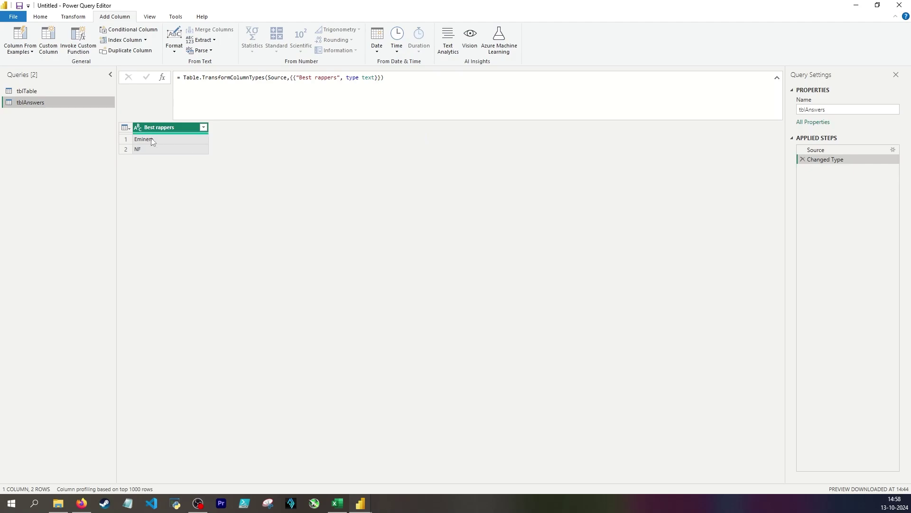
{"action": "left_click", "coordinate": [149, 140]}
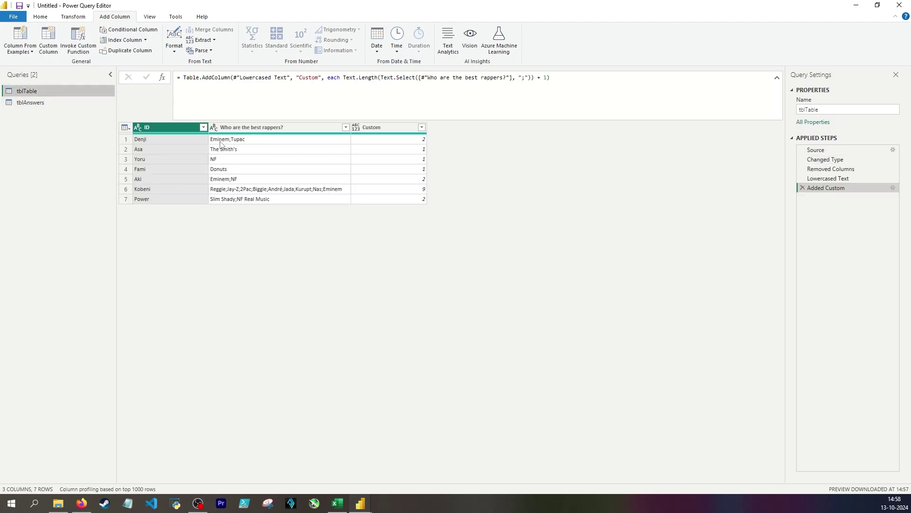
{"action": "left_click", "coordinate": [87, 103]}
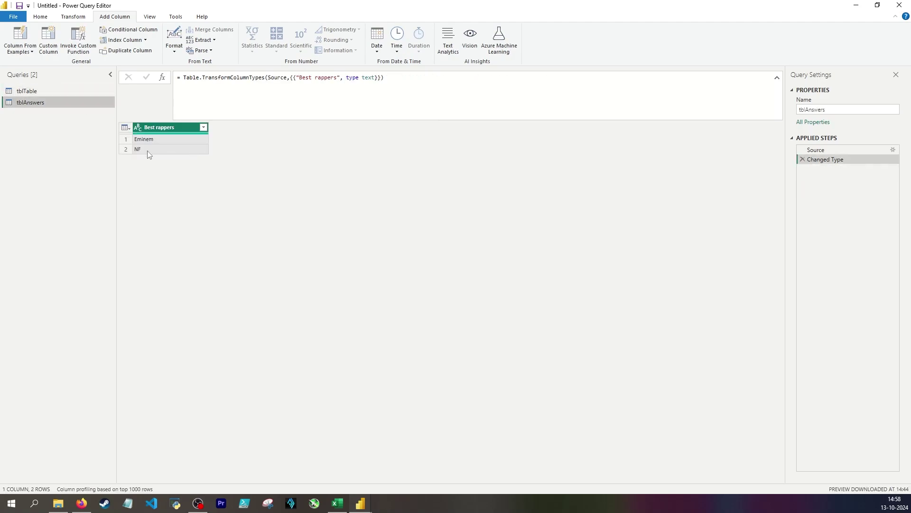
{"action": "left_click", "coordinate": [62, 91]}
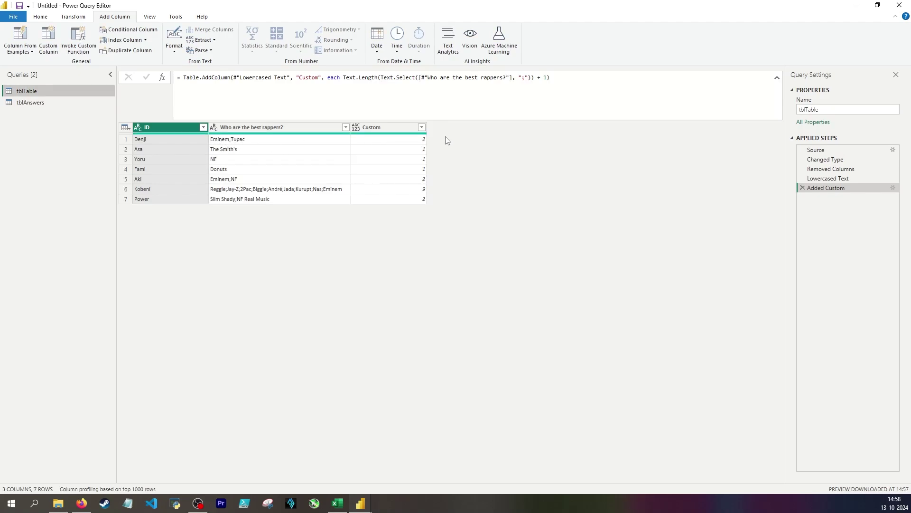
{"action": "left_click", "coordinate": [421, 139]}
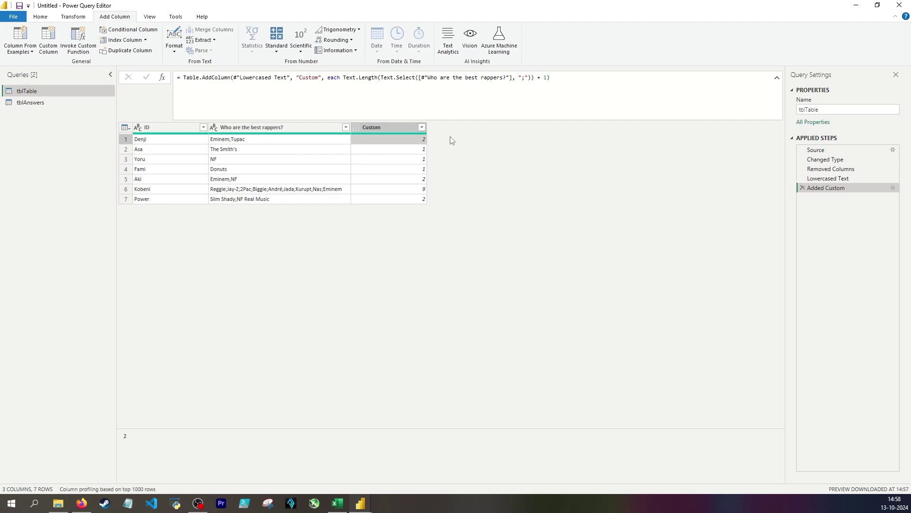
{"action": "left_click", "coordinate": [236, 140]}
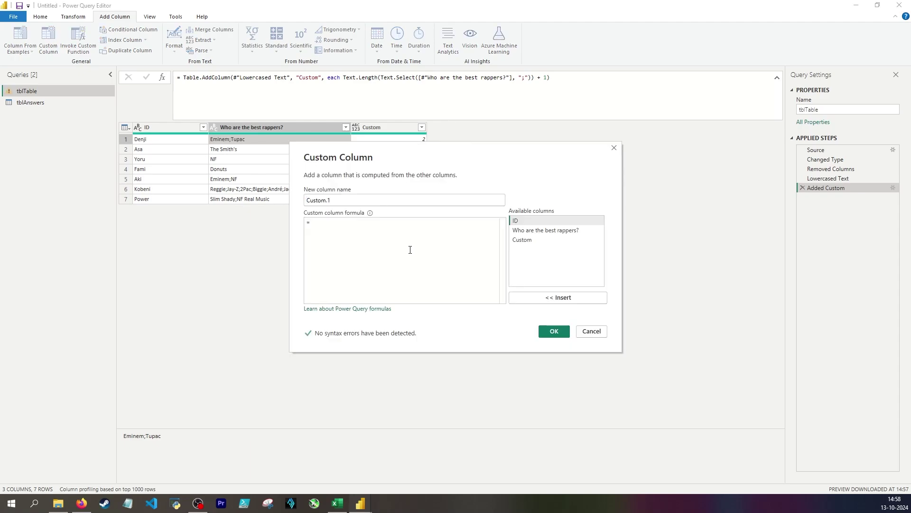
{"action": "type", "text": "ist.Transform("}
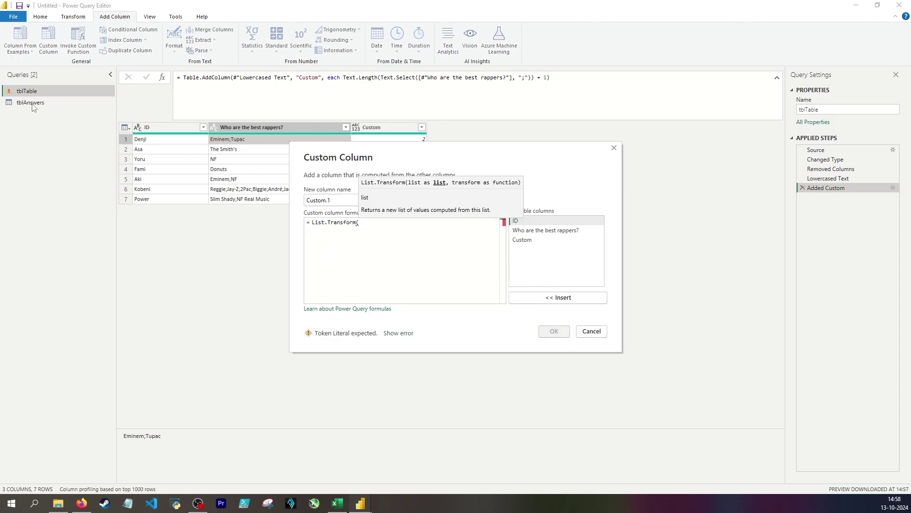
{"action": "key", "text": "Return"}
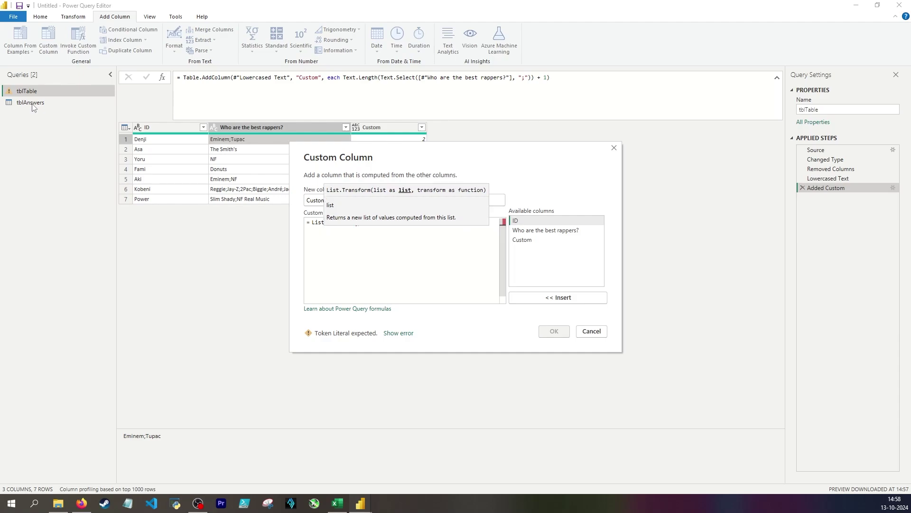
{"action": "type", "text": "tblAnswers["}
{"action": "left_click", "coordinate": [591, 331]}
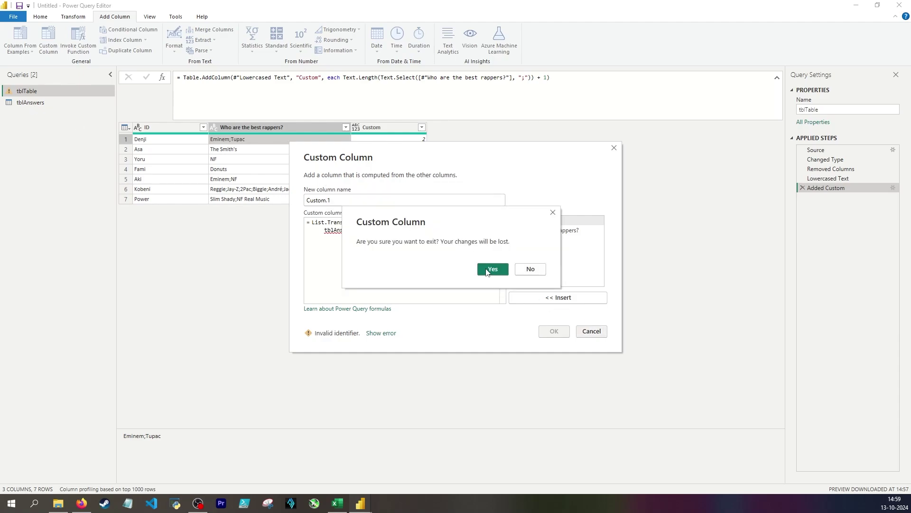
{"action": "left_click", "coordinate": [489, 267]}
Step: Check the answer column's name in tblAnswers and start a custom column in tblTable with List.Transform(tblAnswers[#"Best rappers"]
{"action": "left_click", "coordinate": [80, 104]}
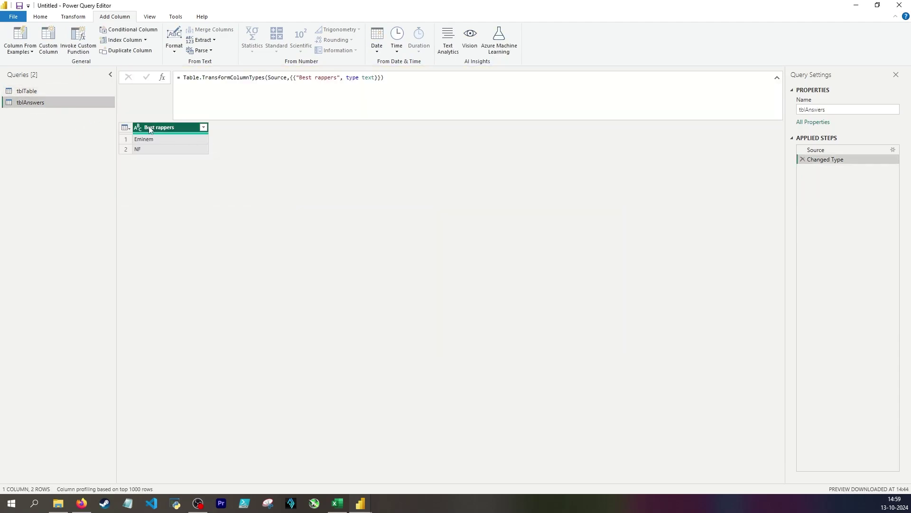
{"action": "left_click", "coordinate": [29, 90]}
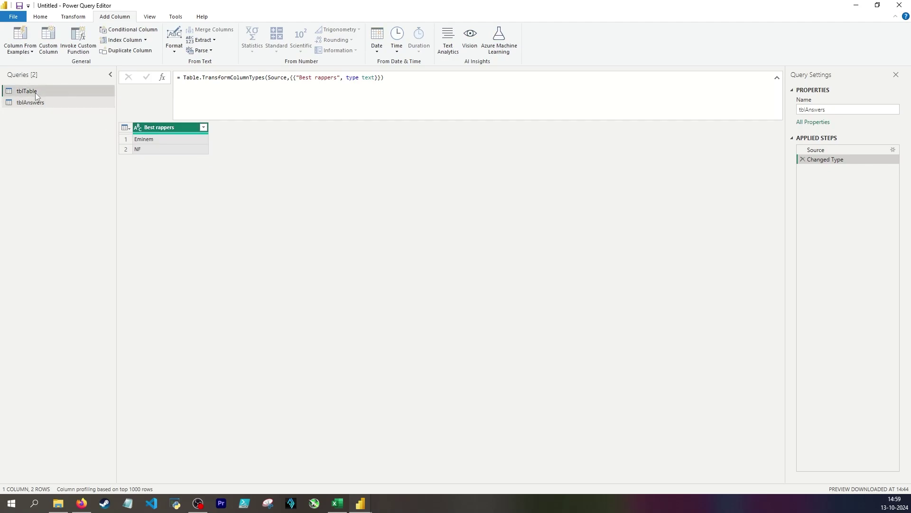
{"action": "left_click", "coordinate": [48, 40]}
{"action": "key", "text": "Return"}
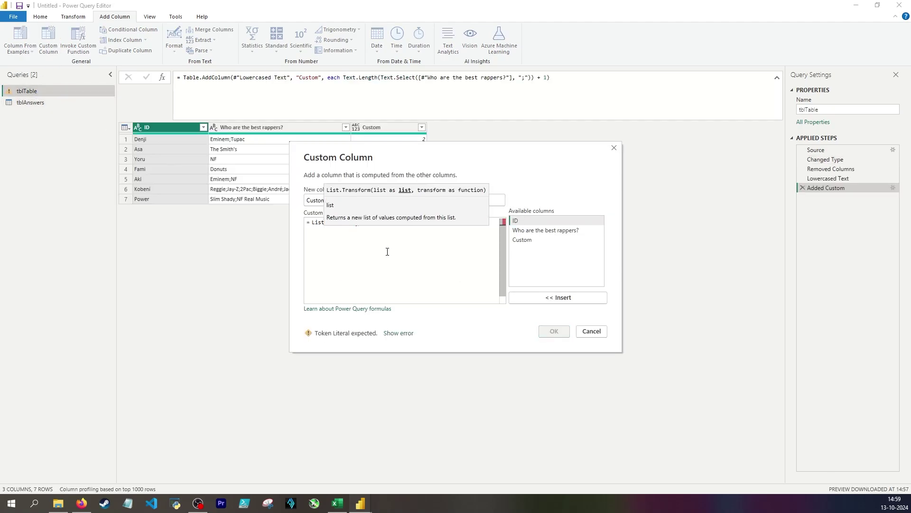
{"action": "type", "text": "tblAnswers[Best rappers"}
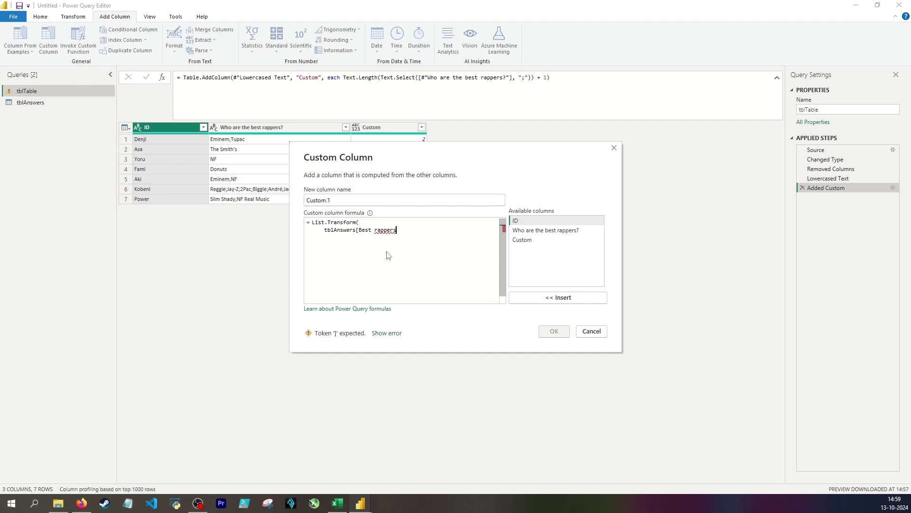
{"action": "type", "text": "]"}
{"action": "left_click", "coordinate": [371, 225]}
{"action": "type", "text": "#\""}
{"action": "left_click", "coordinate": [403, 230]}
{"action": "type", "text": "\""}
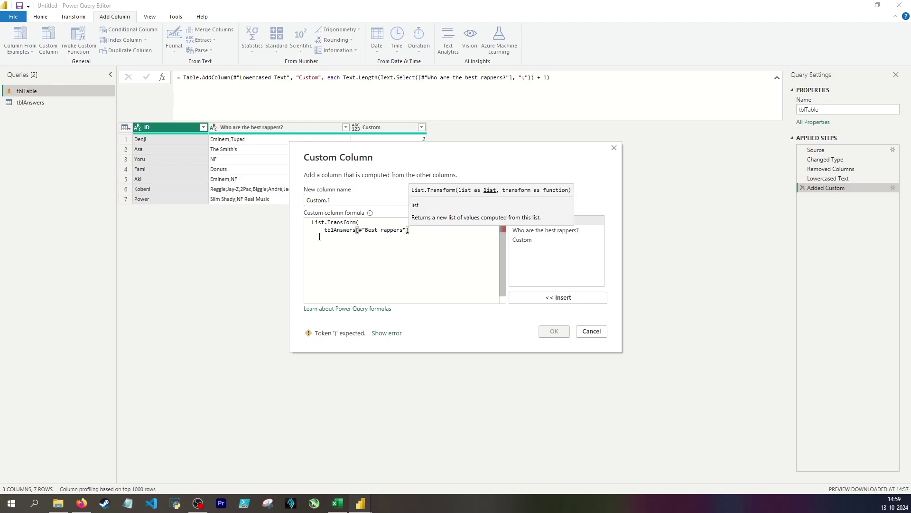
Step: Wrap the list argument as List.Buffer(tblAnswers[#"Best rappers"]), and begin a new formula line for the transform function
{"action": "left_click", "coordinate": [324, 230]}
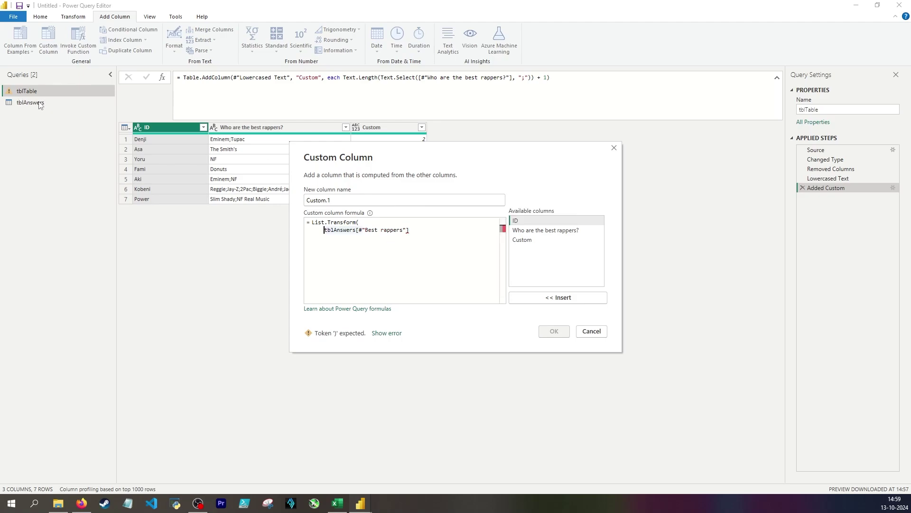
{"action": "type", "text": "List.Buf"}
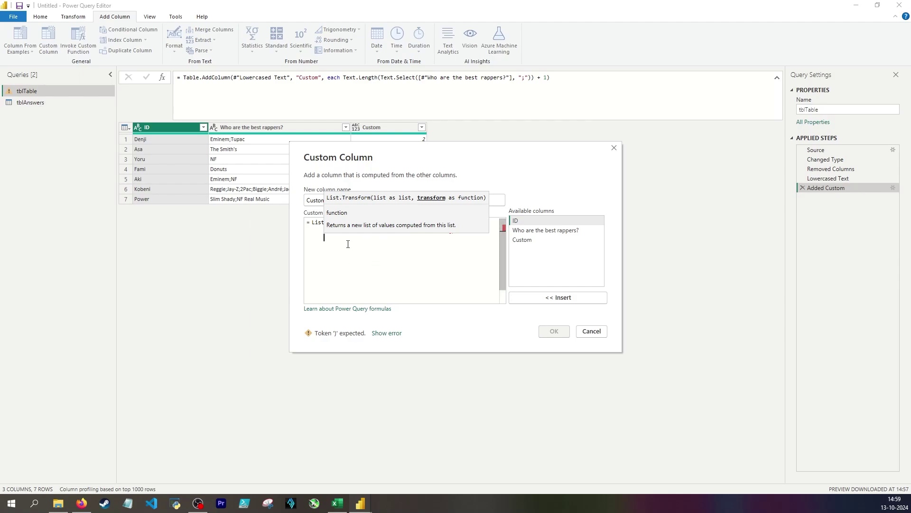
{"action": "left_click", "coordinate": [320, 221]}
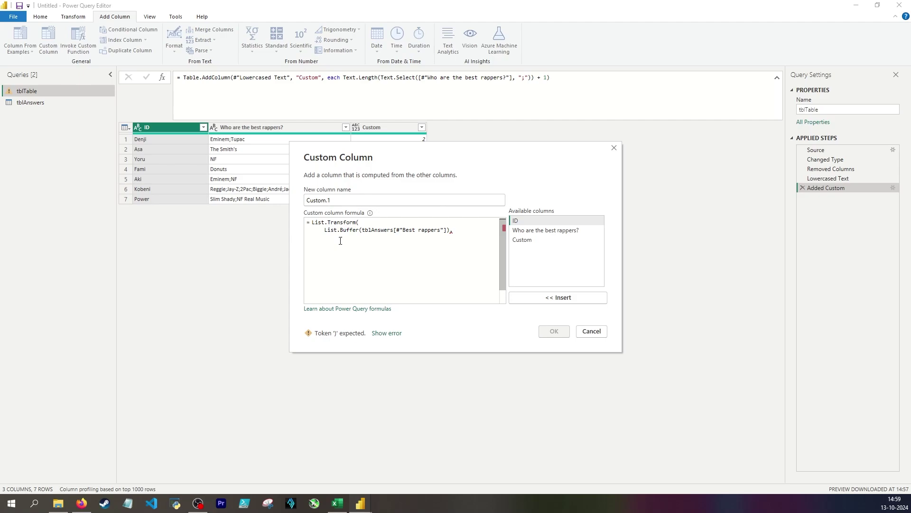
{"action": "key", "text": "Return"}
Step: Add the transform function's condition: (substring) => if Text.Contains([#"Who are the best rappers?"], substring)
{"action": "mouse_move", "coordinate": [332, 223]}
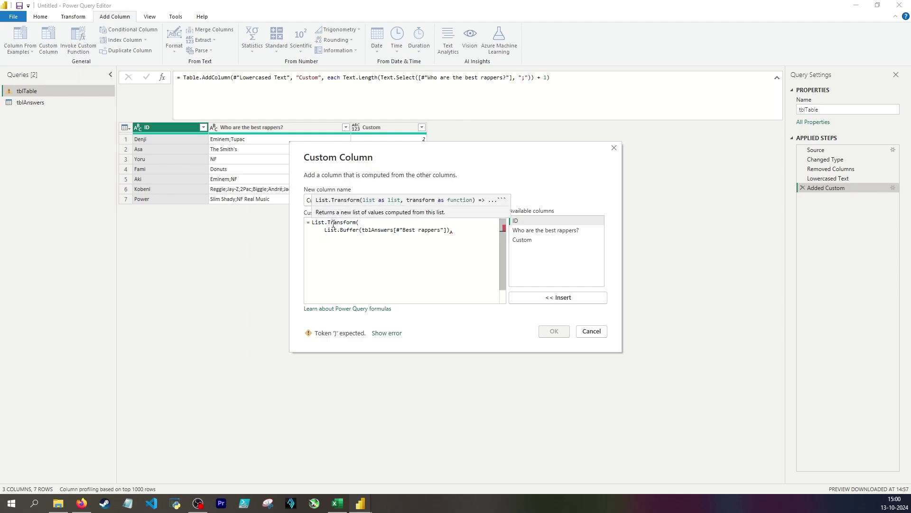
{"action": "type", "text": "(substring)"}
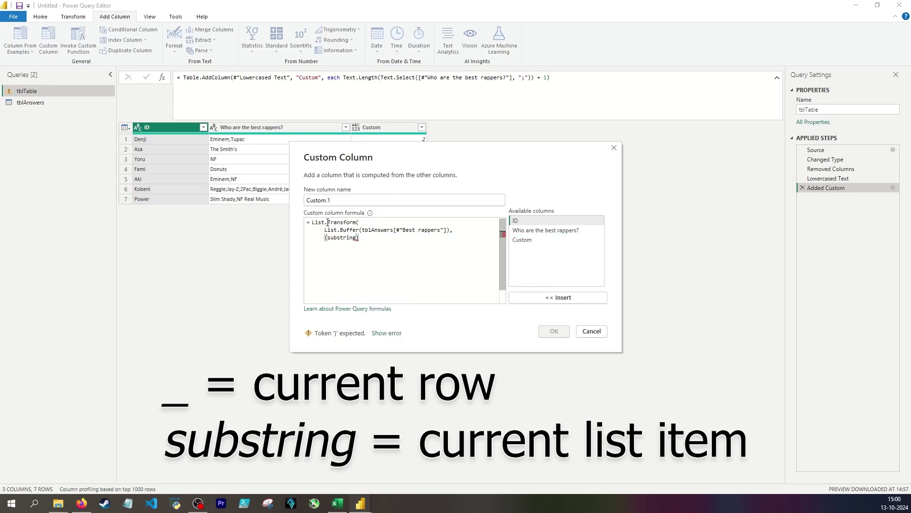
{"action": "type", "text": " => if Text.Contains"}
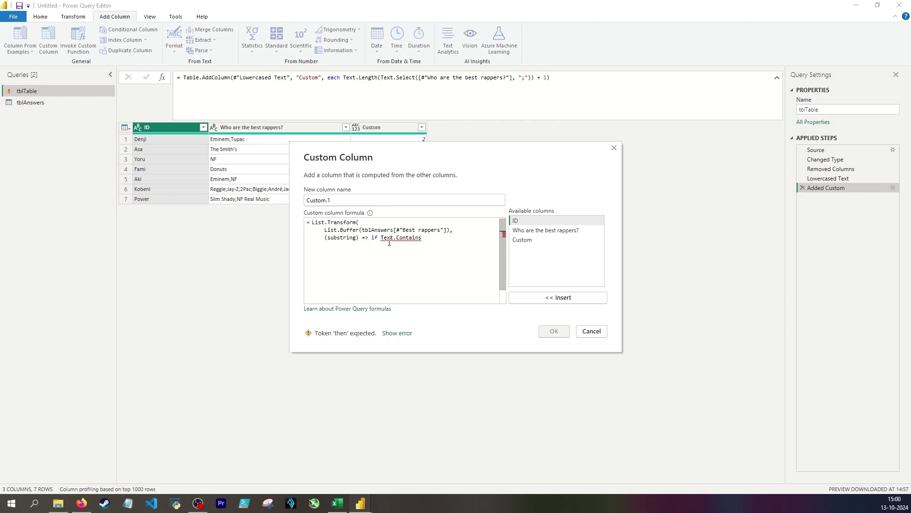
{"action": "type", "text": "("}
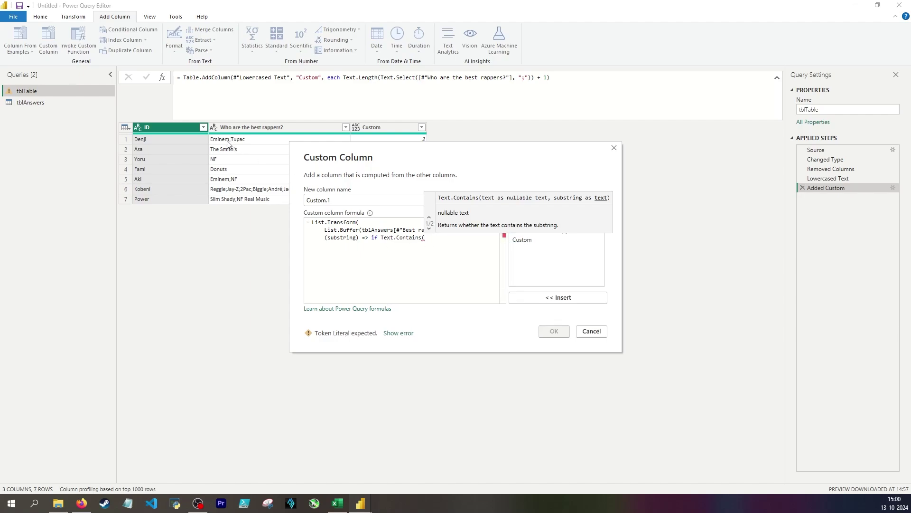
{"action": "type", "text": "who"}
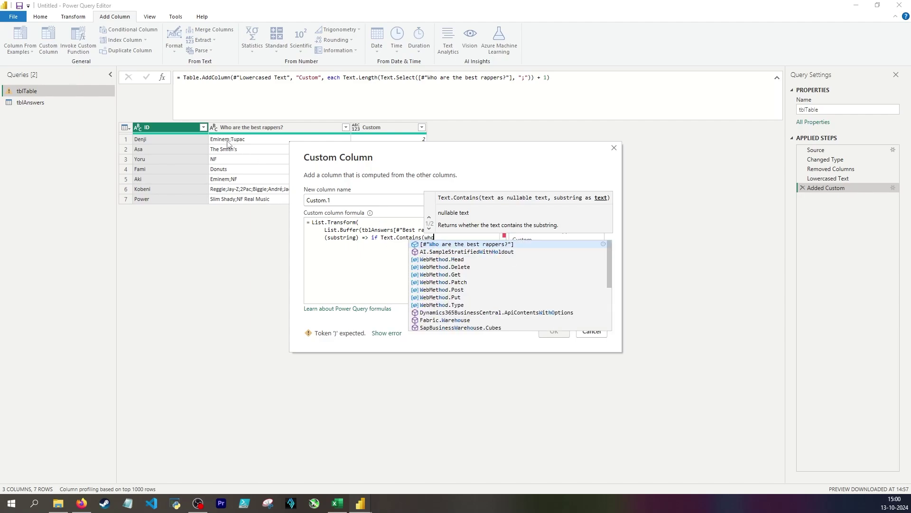
{"action": "key", "text": "Tab"}
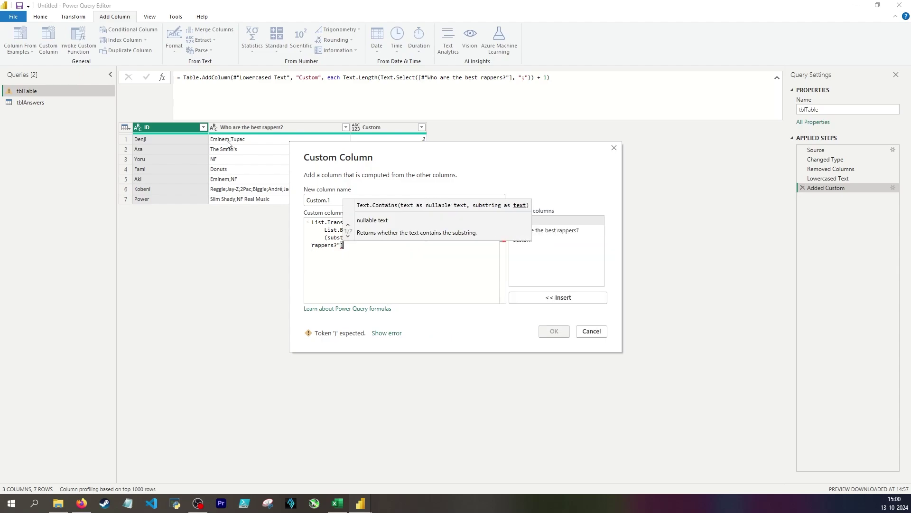
{"action": "type", "text": ", "}
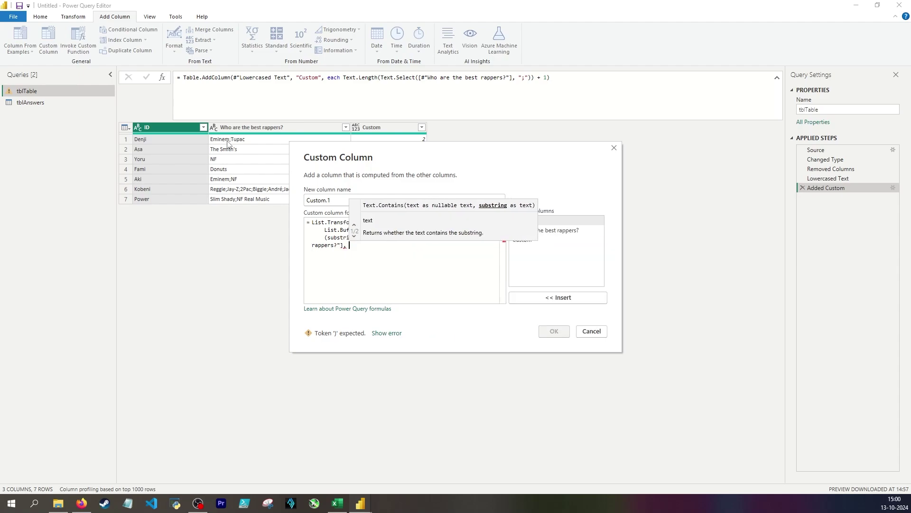
{"action": "type", "text": "substring)"}
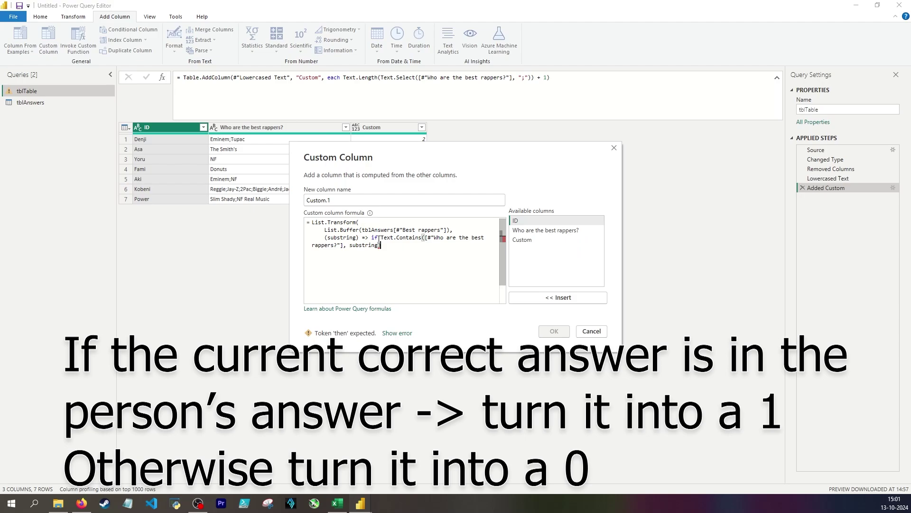
Step: Complete the formula with then 1 else 0) and create the custom column
{"action": "type", "text": " then 1 else 0"}
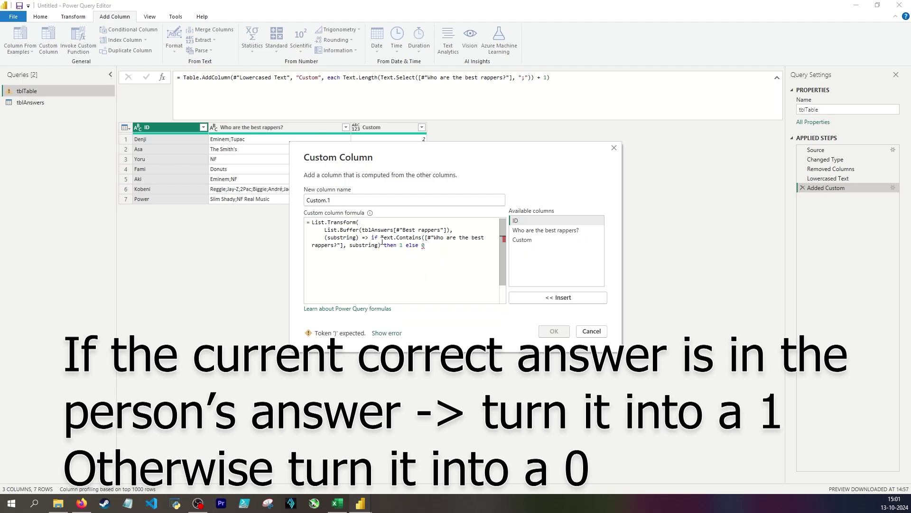
{"action": "type", "text": ")"}
{"action": "left_click", "coordinate": [554, 331]}
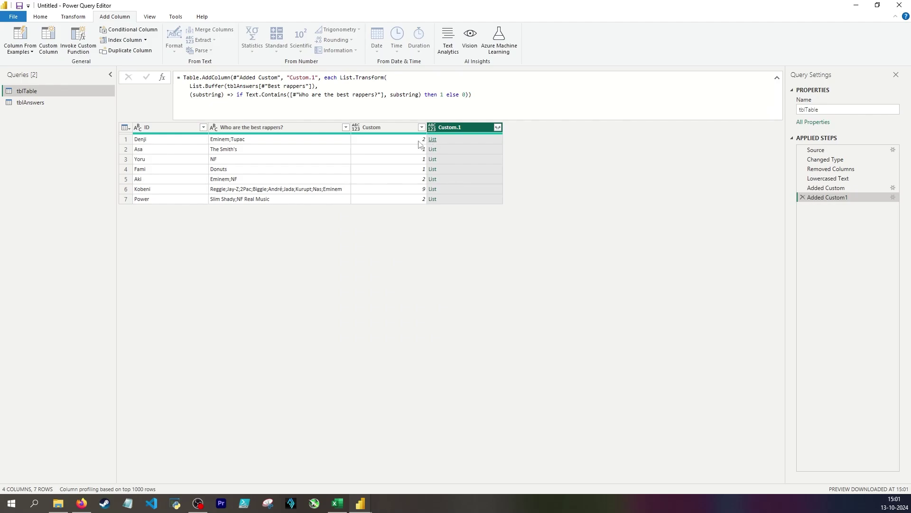
Step: Compare the Custom.1 lists for rows 3 and 7 with the correct answers in tblAnswers
{"action": "left_click", "coordinate": [65, 103]}
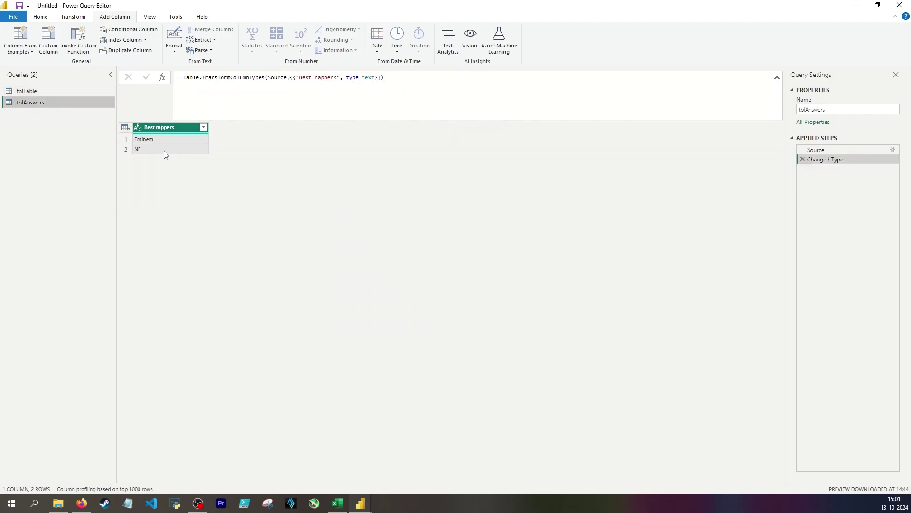
{"action": "left_click", "coordinate": [72, 91]}
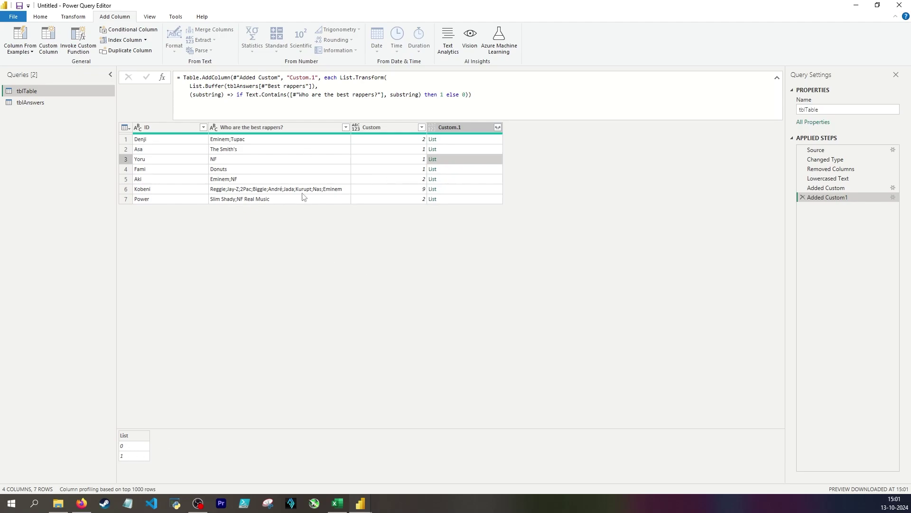
{"action": "left_click", "coordinate": [229, 206]}
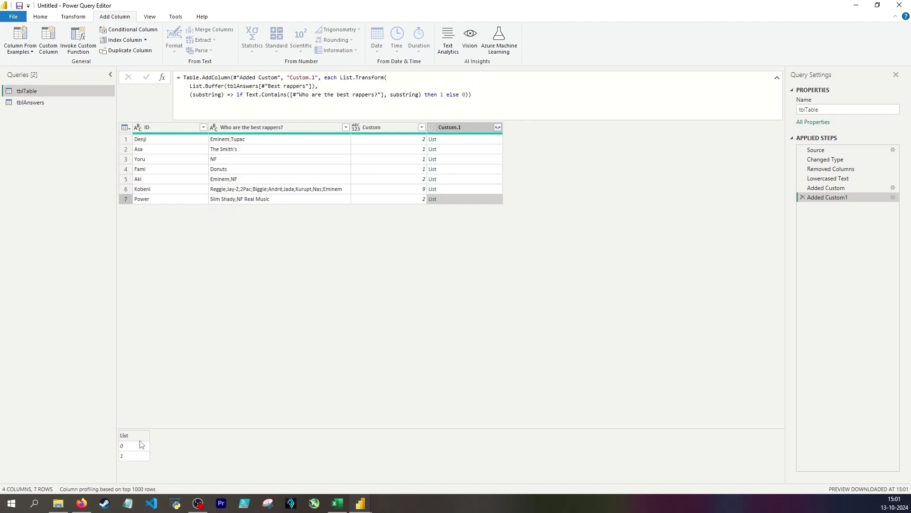
{"action": "left_click", "coordinate": [43, 104]}
{"action": "left_click", "coordinate": [166, 140]}
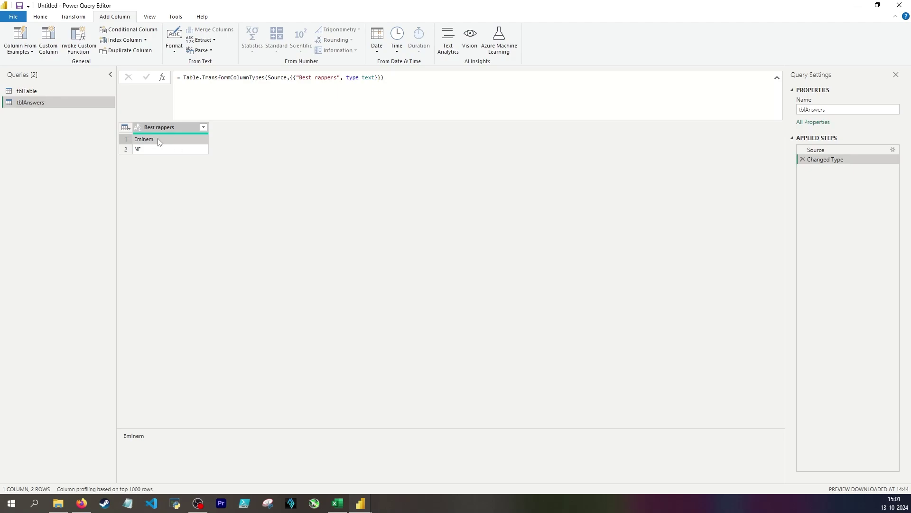
Step: Return to the tblTable query and rename the Custom.1 column to Sum of correct answers in its Table.AddColumn formula
{"action": "left_click", "coordinate": [81, 90]}
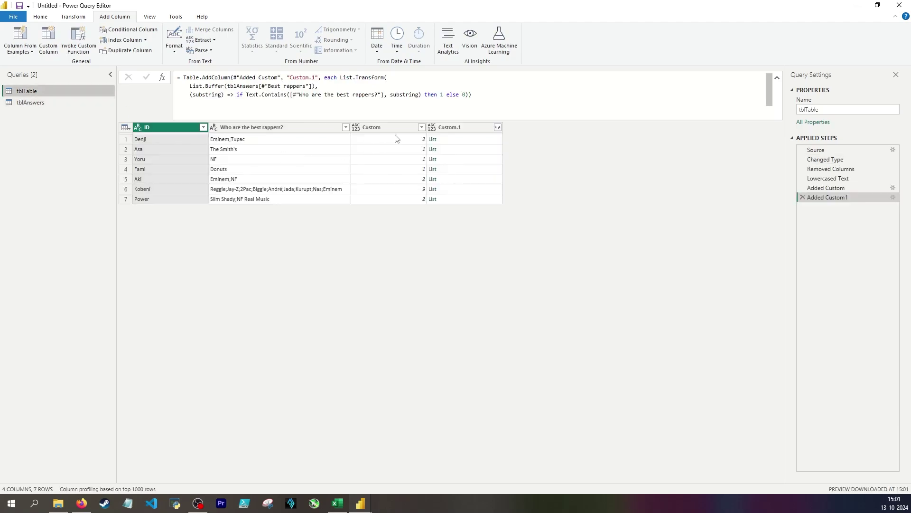
{"action": "left_click", "coordinate": [451, 191]}
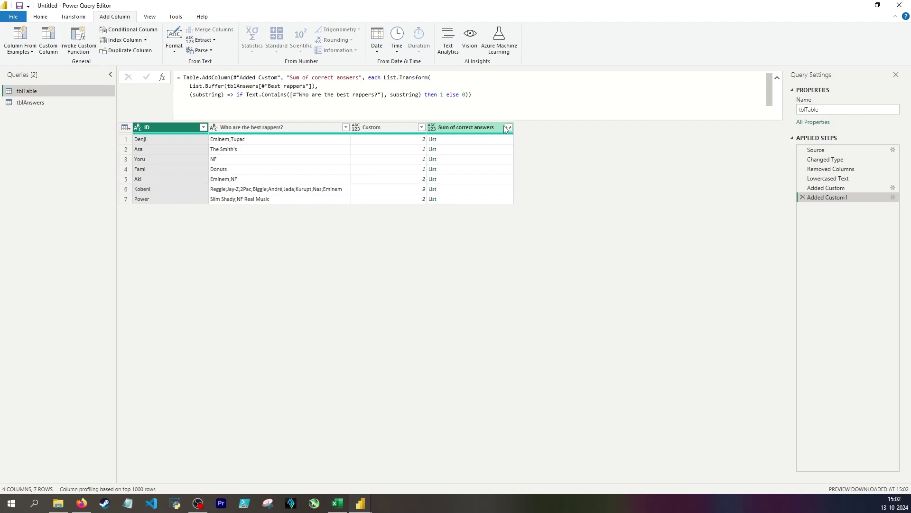
{"action": "key", "text": "Return"}
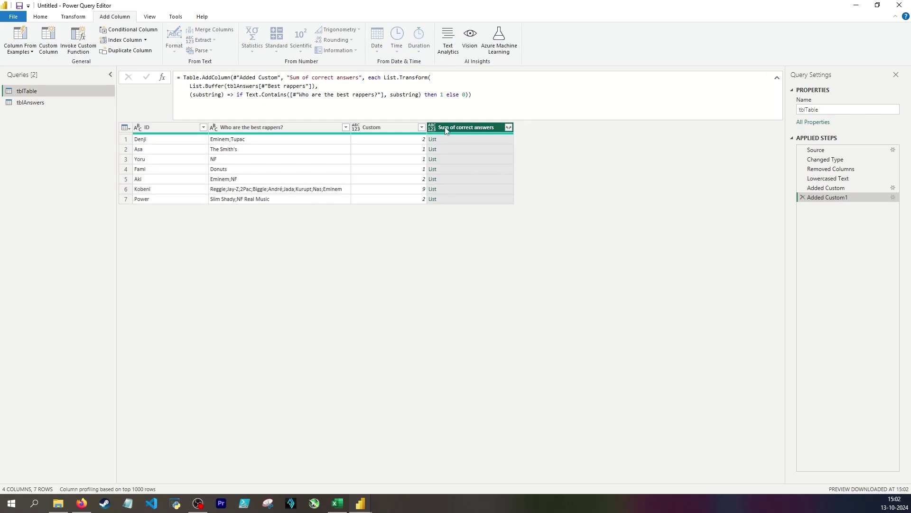
Step: Inspect the first row's list and check whether statistics transforms are available for the Sum of correct answers column
{"action": "left_click", "coordinate": [458, 139]}
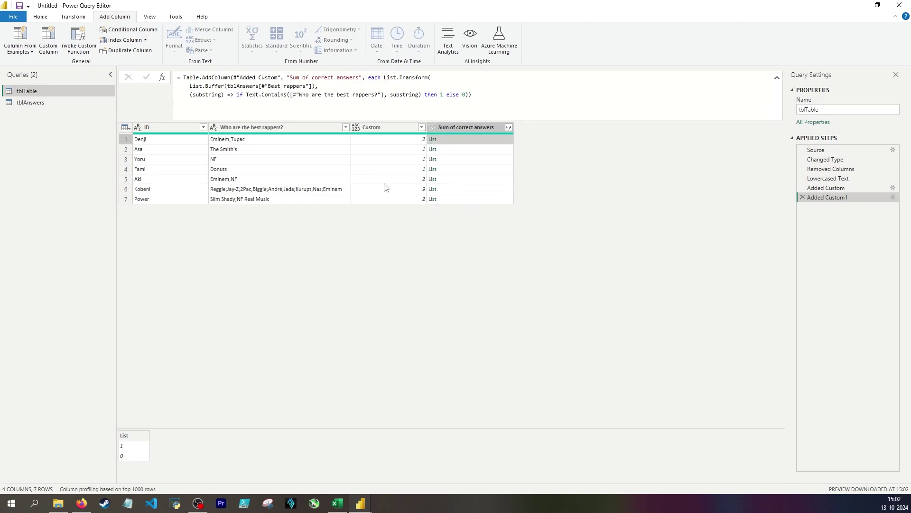
{"action": "left_click", "coordinate": [73, 16]}
{"action": "left_click", "coordinate": [468, 131]}
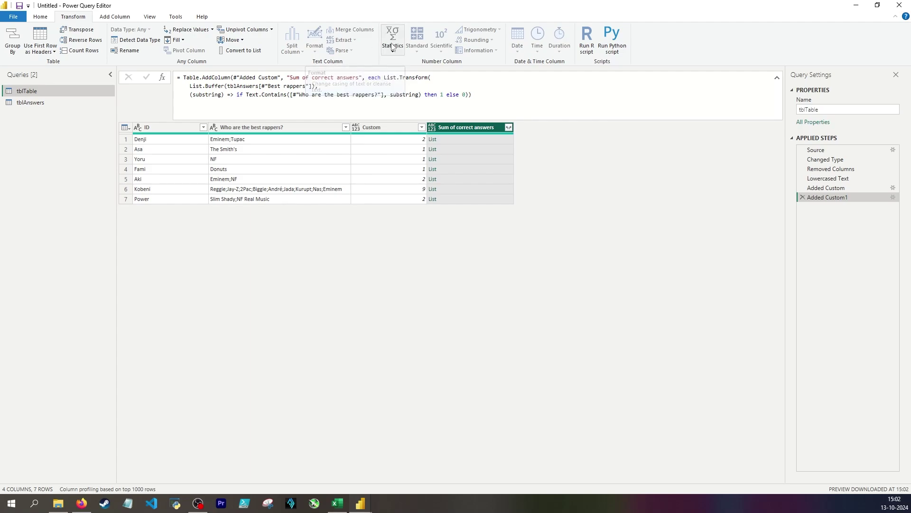
{"action": "left_click", "coordinate": [480, 157]}
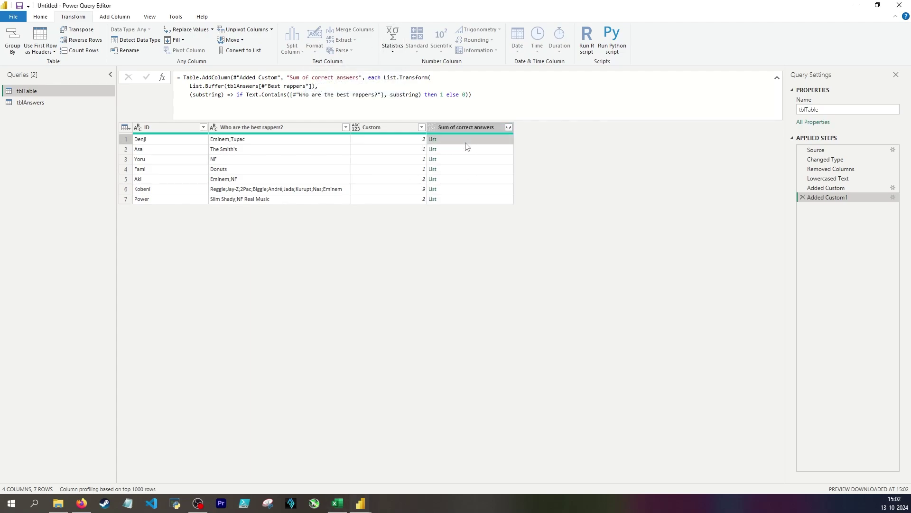
Step: Add a new applied step whose formula starts with Table.TransformColumns( and takes #"Added Custom1" as the table on its own line
{"action": "left_click", "coordinate": [162, 76]}
{"action": "left_click_drag", "start_coordinate": [233, 77], "coordinate": [185, 78]}
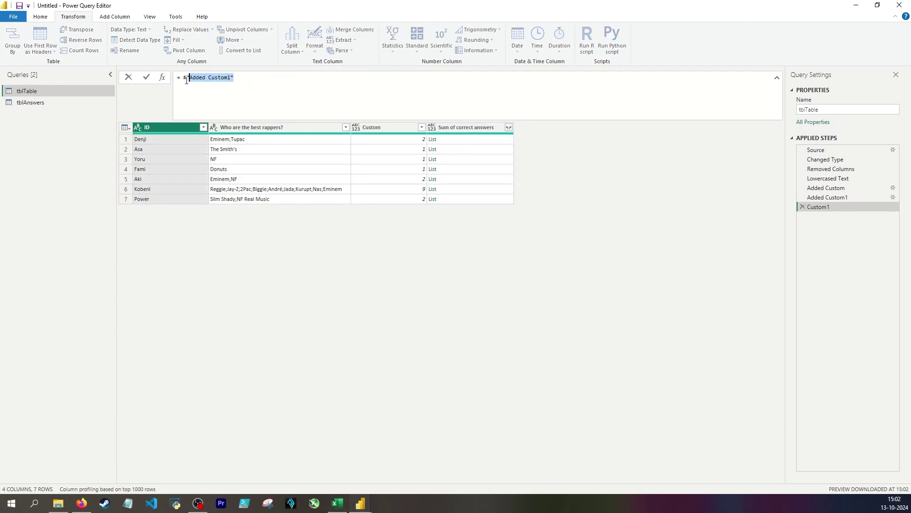
{"action": "type", "text": "Table.TransformColumns("}
{"action": "key", "text": "shift+Return"}
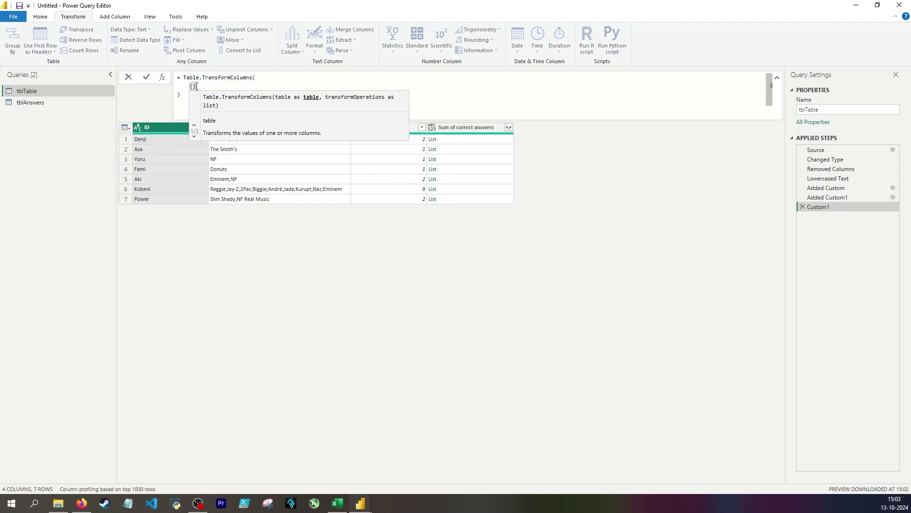
{"action": "left_click", "coordinate": [262, 77]}
{"action": "key", "text": "shift+Return"}
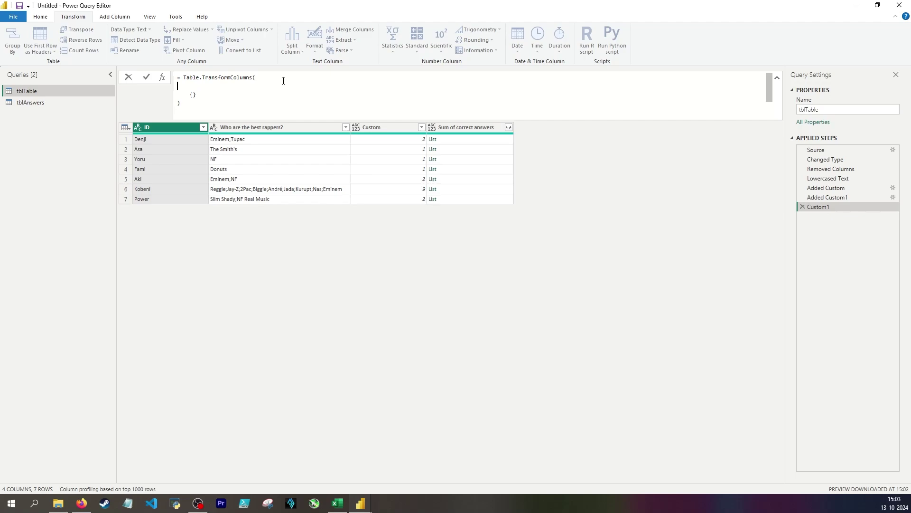
{"action": "key", "text": "ctrl+z"}
{"action": "key", "text": "ctrl+z"}
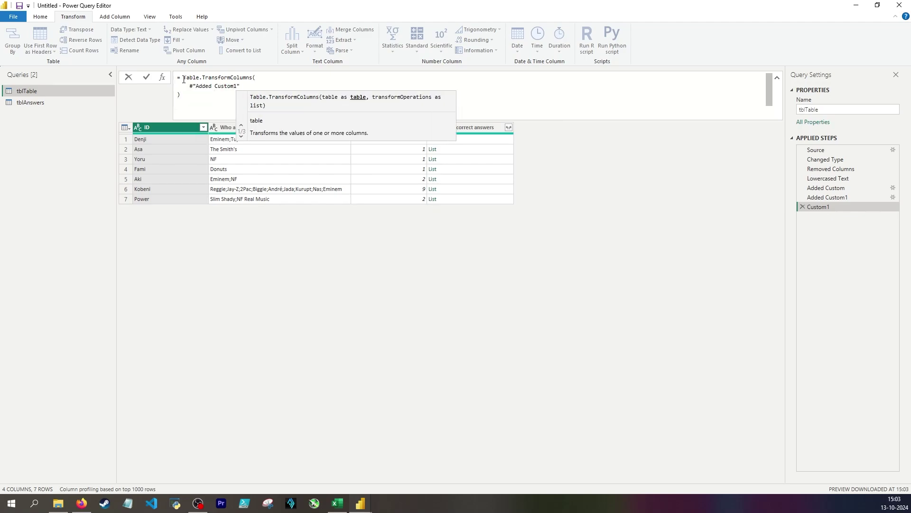
Step: Add the transform operation list as a second argument on a new line, starting with {"Sum of correct answers",
{"action": "type", "text": ","}
{"action": "key", "text": "shift+Return"}
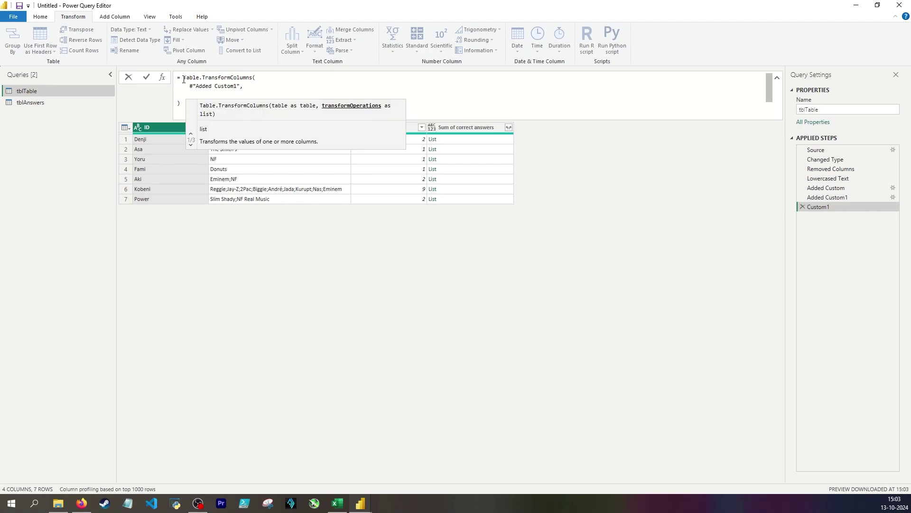
{"action": "type", "text": "{"}
{"action": "type", "text": "\"Sum of "}
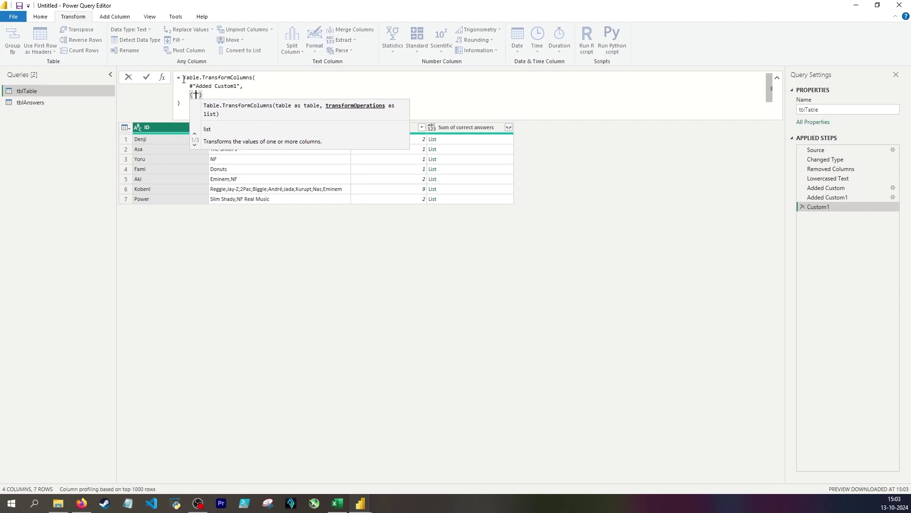
{"action": "type", "text": "correct answers\", "}
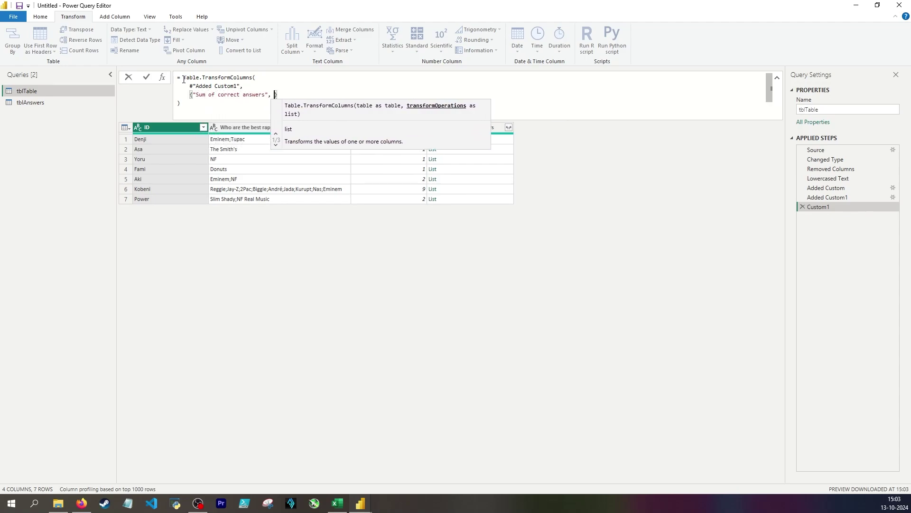
Step: Complete the operation with each List.Sum(_), type number and apply the formula
{"action": "type", "text": "each "}
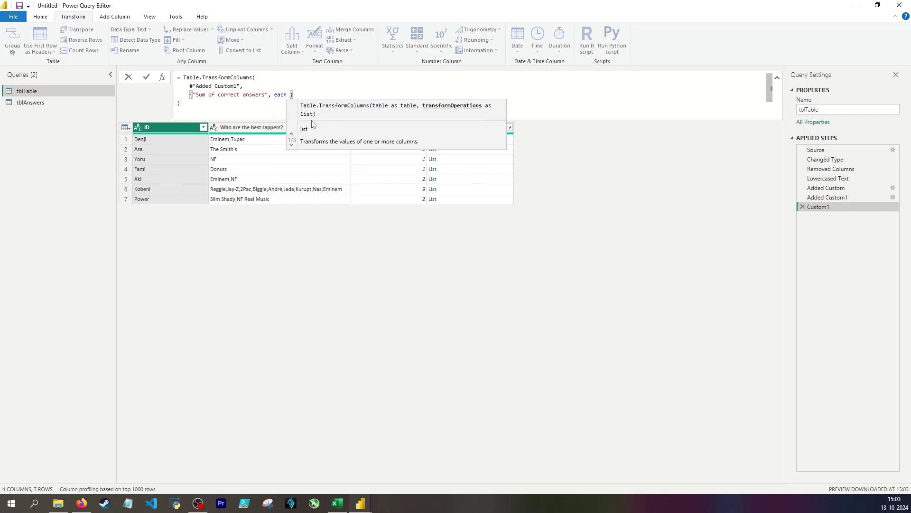
{"action": "type", "text": "List.Sum(_"}
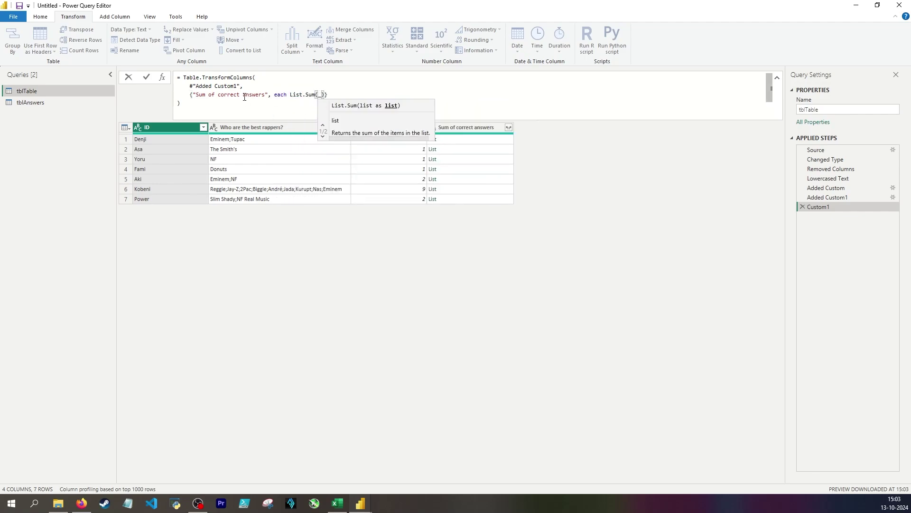
{"action": "type", "text": ")"}
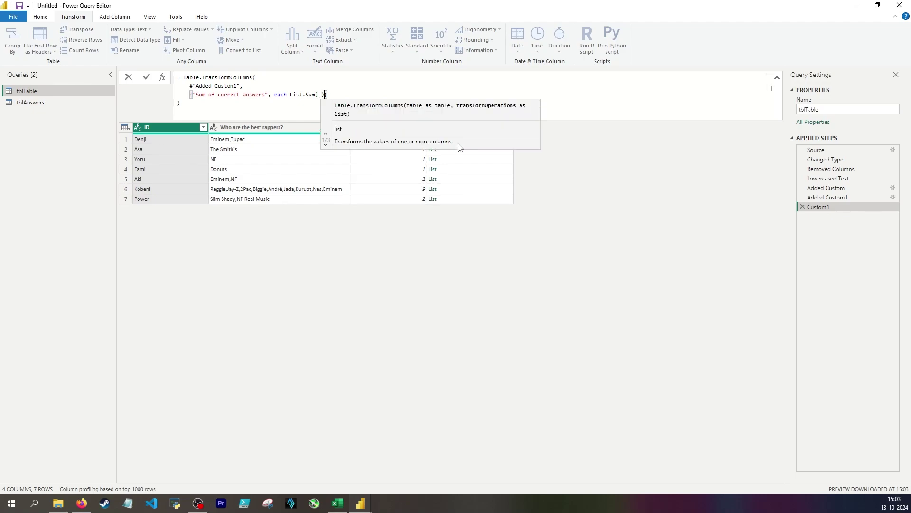
{"action": "type", "text": ", type numb"}
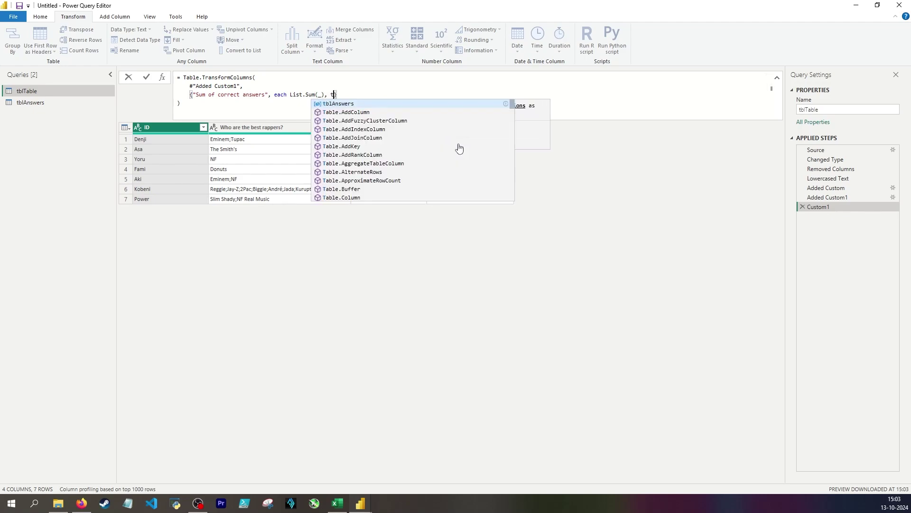
{"action": "type", "text": "er"}
{"action": "key", "text": "Return"}
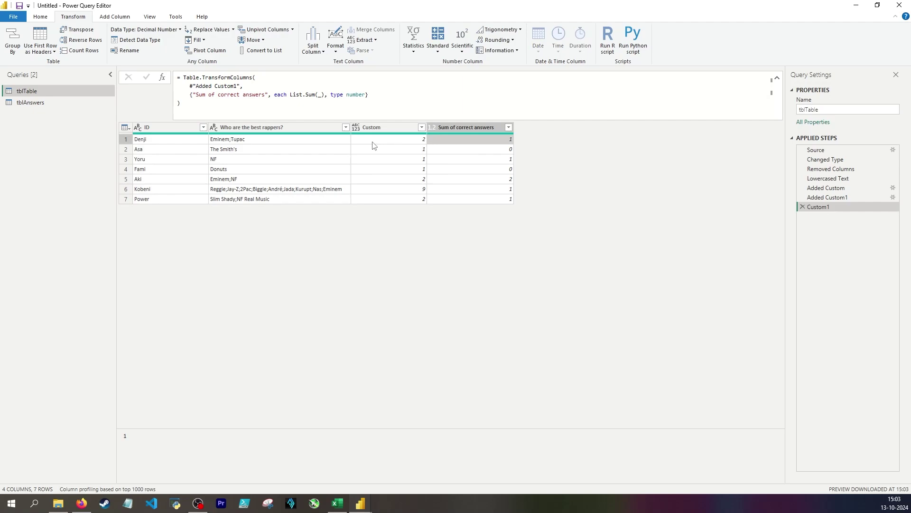
Step: Review the summed values row by row and rename the Custom1 applied step to Sum of correct answers
{"action": "key", "text": "Down"}
{"action": "key", "text": "Down"}
{"action": "key", "text": "Down"}
{"action": "key", "text": "Down"}
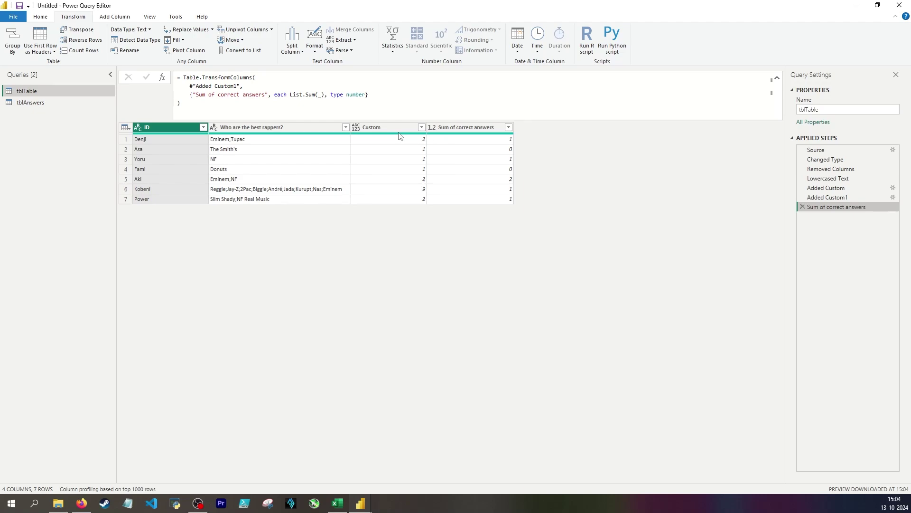
Step: Rename the Custom column to Total answers in the Added Custom step's formula, and return to the last applied step
{"action": "left_click", "coordinate": [385, 141]}
{"action": "left_click", "coordinate": [826, 188]}
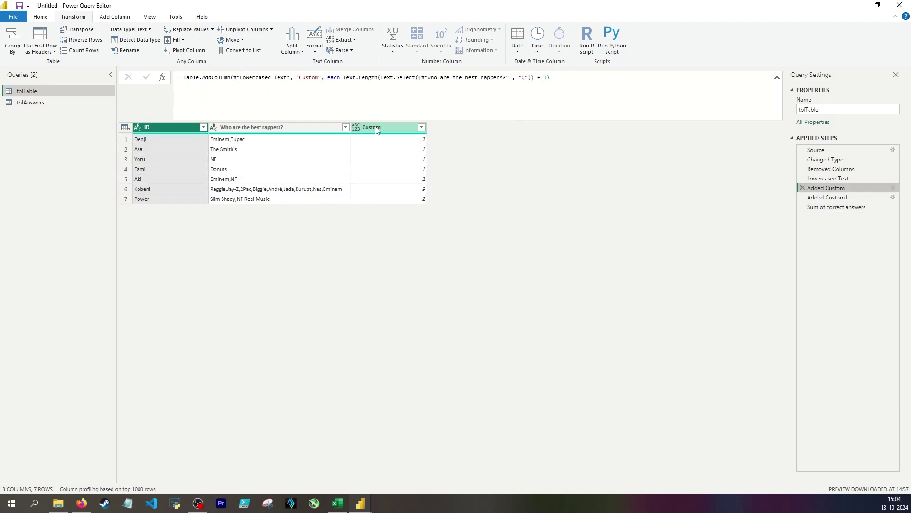
{"action": "double_click", "coordinate": [309, 78]}
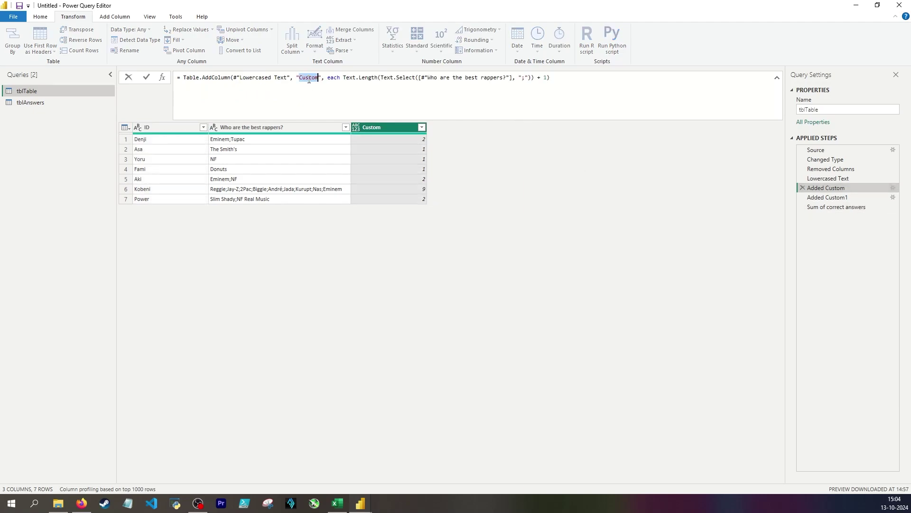
{"action": "type", "text": "Total answers"}
{"action": "key", "text": "Return"}
{"action": "left_click", "coordinate": [850, 208]}
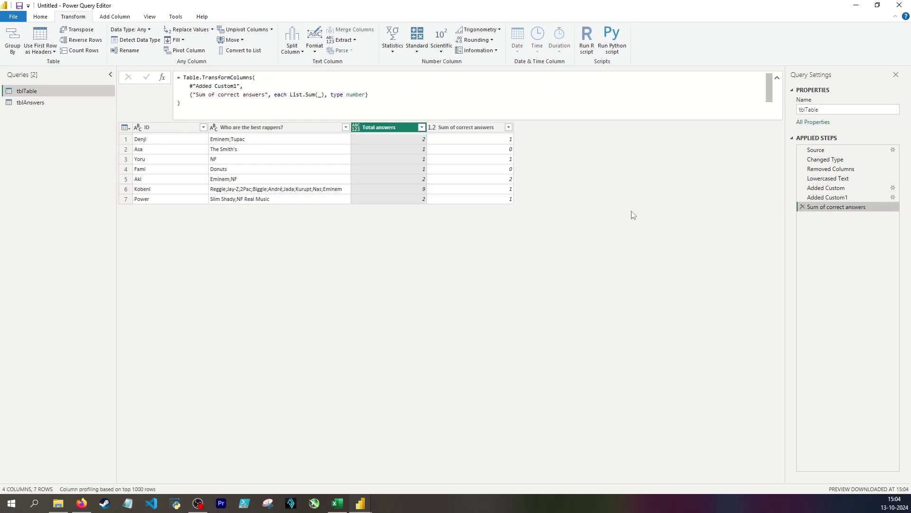
Step: Create a custom column named Number of points with the formula [Sum of correct answers] - ([Total answers] - [Sum of correct answers])
{"action": "left_click", "coordinate": [376, 137]}
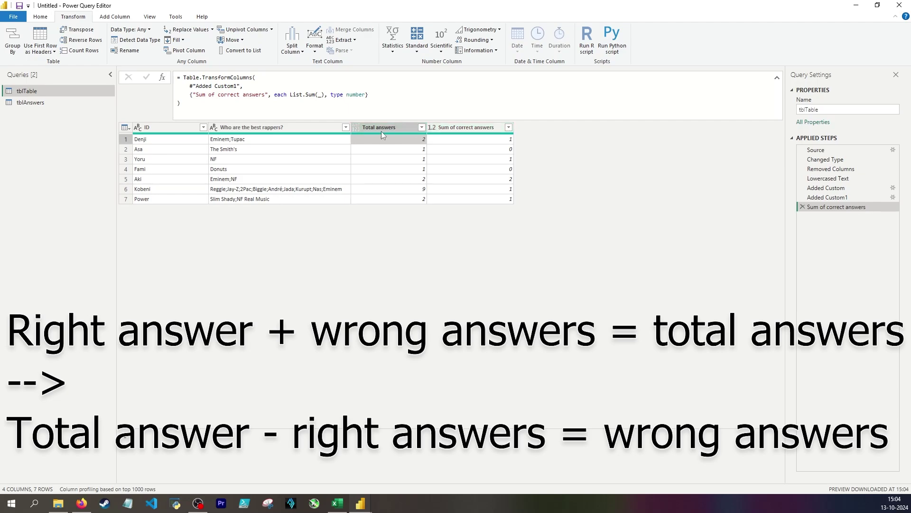
{"action": "left_click", "coordinate": [378, 131]}
{"action": "left_click", "coordinate": [468, 133]}
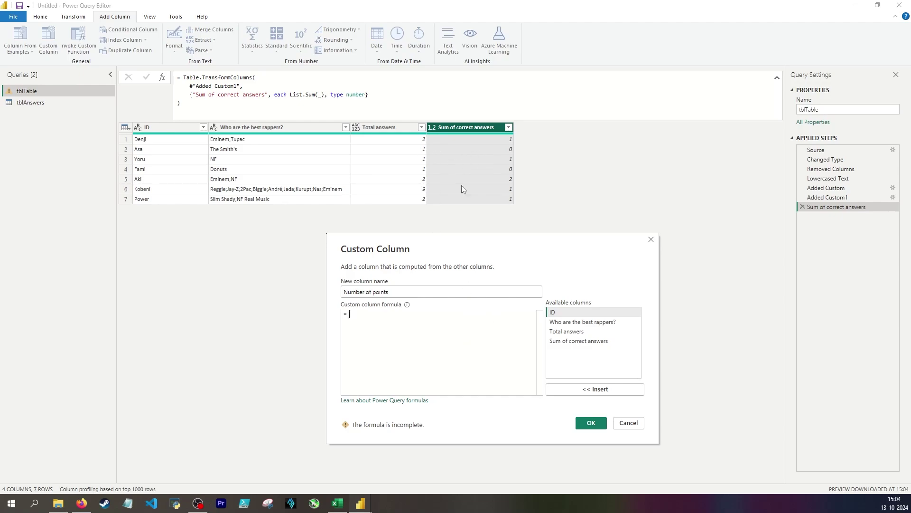
{"action": "double_click", "coordinate": [579, 341]}
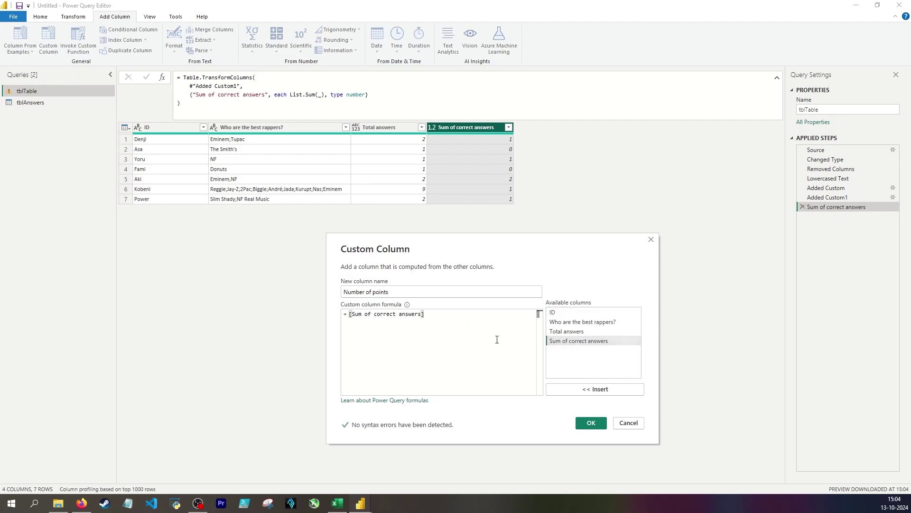
{"action": "type", "text": "- ("}
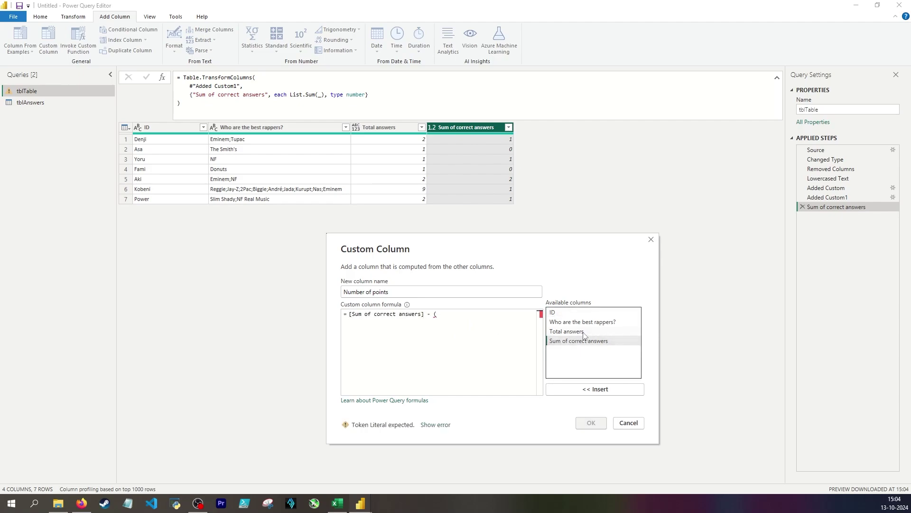
{"action": "double_click", "coordinate": [567, 332]}
{"action": "type", "text": "-"}
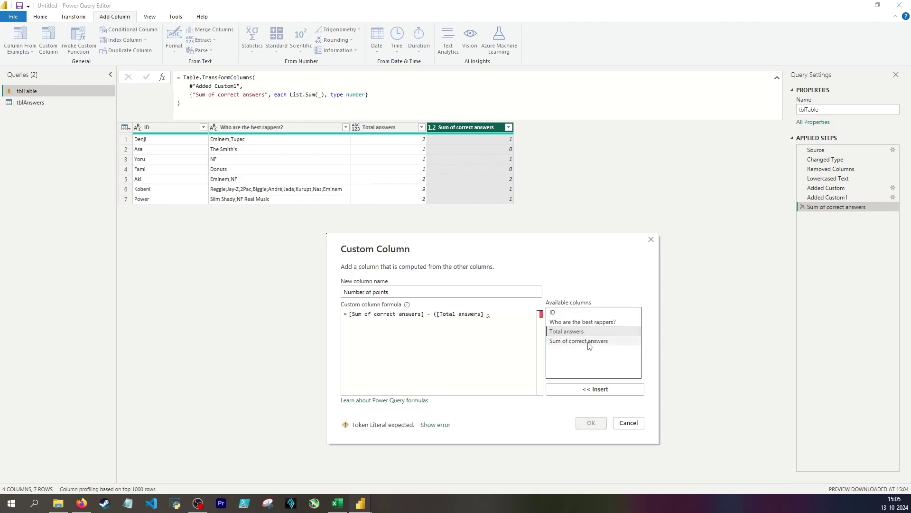
{"action": "double_click", "coordinate": [587, 341]}
{"action": "type", "text": ")"}
{"action": "key", "text": "Return"}
Step: Add type number as the column type argument in the Number of points column's Table.AddColumn formula
{"action": "left_click", "coordinate": [619, 78]}
{"action": "type", "text": ", type number"}
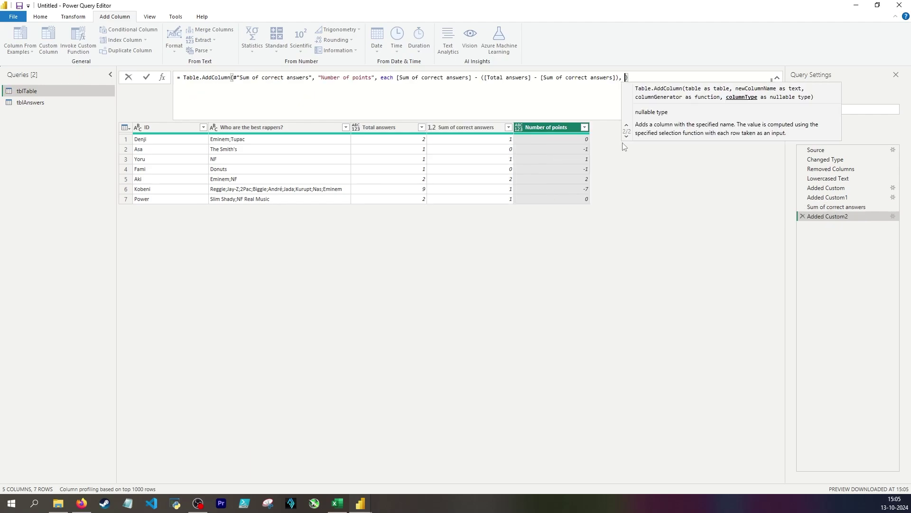
{"action": "key", "text": "Return"}
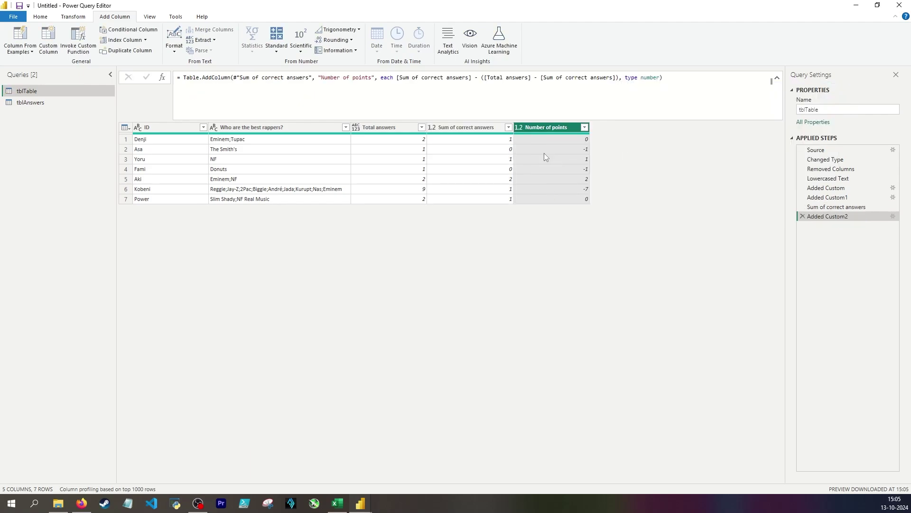
Step: Examine the Number of points values for rows 2 and 6 to look for negative scores
{"action": "left_click", "coordinate": [543, 151]}
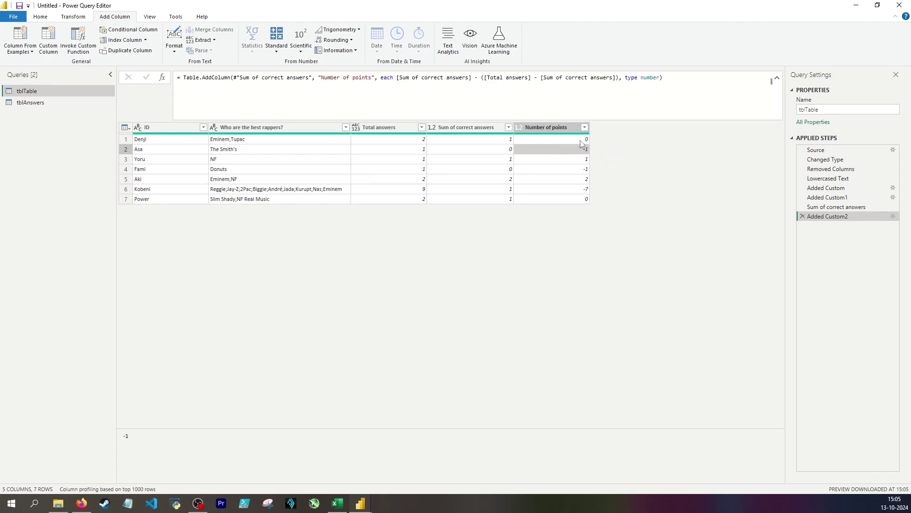
{"action": "left_click", "coordinate": [585, 190]}
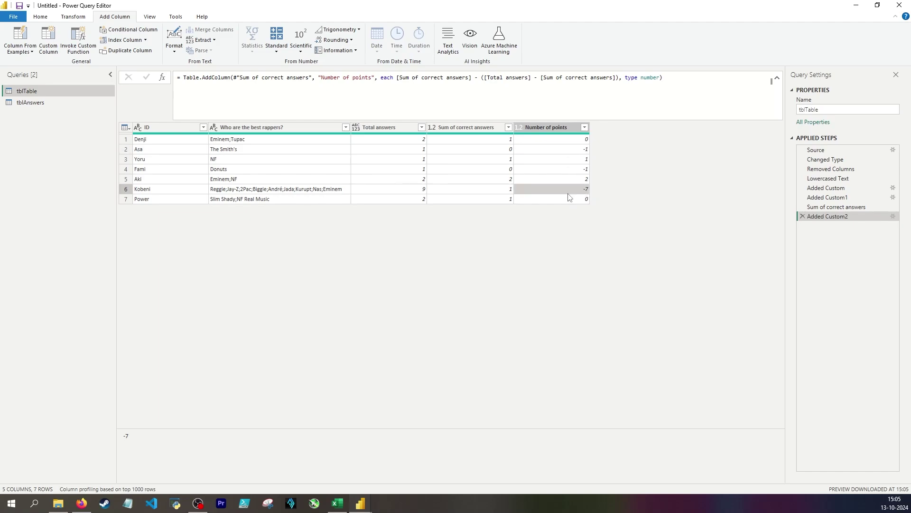
{"action": "left_click", "coordinate": [543, 131]}
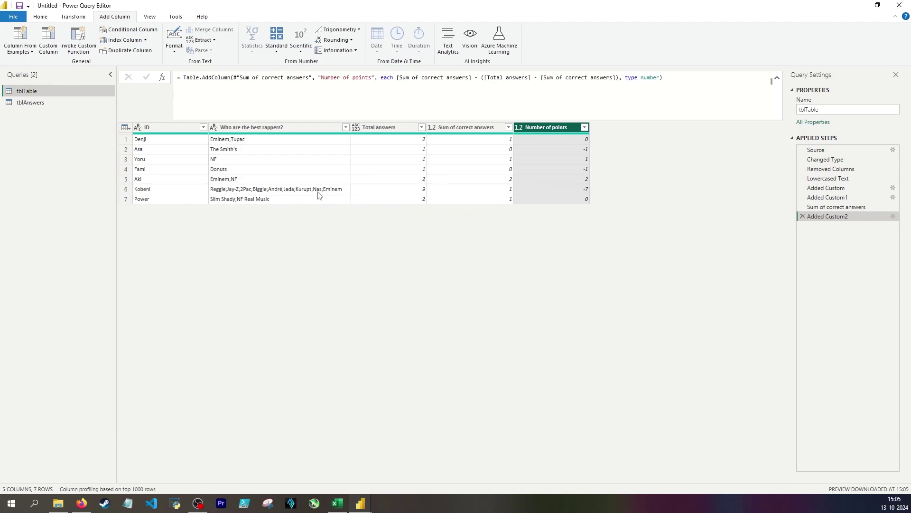
Step: Add a custom step after Added Custom2 that calls Table.TransformColumns with #"Added Custom2" as its table argument
{"action": "left_click", "coordinate": [162, 80]}
{"action": "left_click_drag", "start_coordinate": [239, 78], "coordinate": [184, 79]}
{"action": "key", "text": "ctrl+c"}
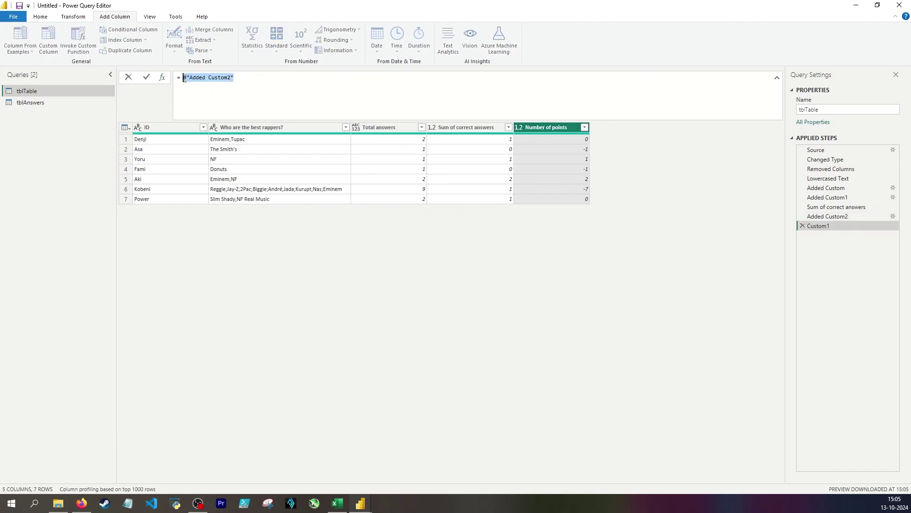
{"action": "type", "text": "Table.TransformColumns("}
{"action": "key", "text": "Return"}
{"action": "type", "text": "Custom1"}
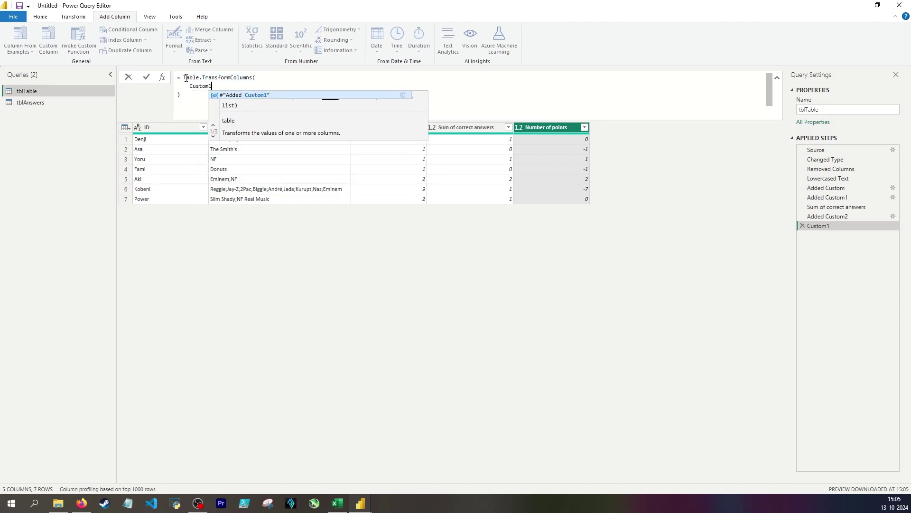
{"action": "key", "text": "ctrl+BackSpace"}
{"action": "key", "text": "ctrl+v"}
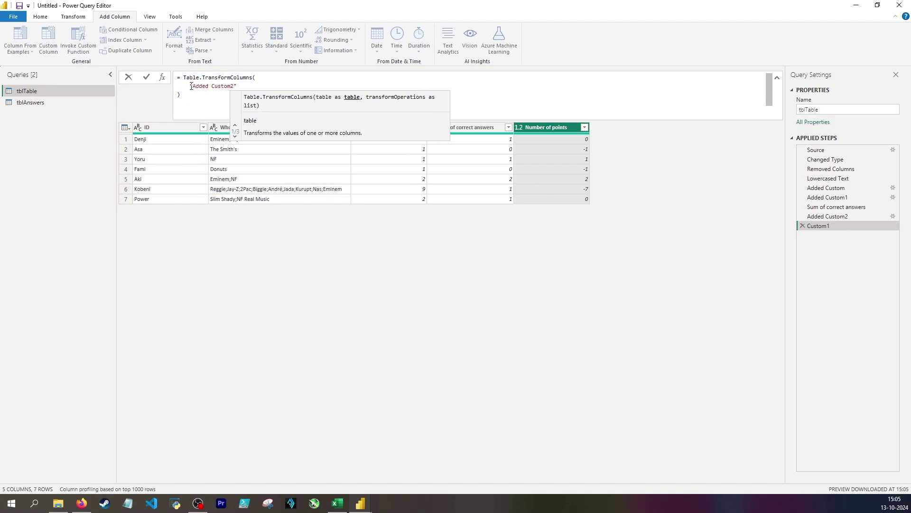
{"action": "left_click", "coordinate": [192, 86]}
{"action": "type", "text": "#"}
Step: Add a transform operation for the Number of points column using each if _ < 1 then 0
{"action": "left_click", "coordinate": [258, 87]}
{"action": "type", "text": ",     {\"Number of points\","}
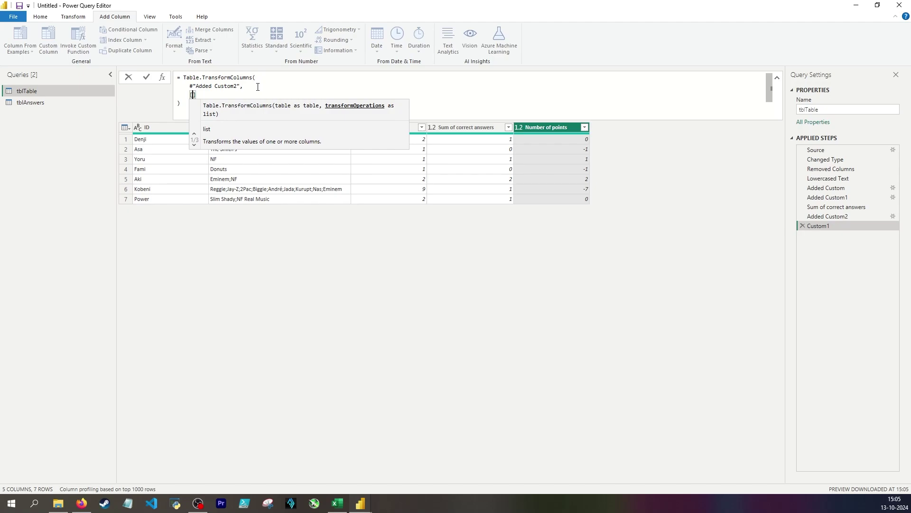
{"action": "type", "text": " each if _ "}
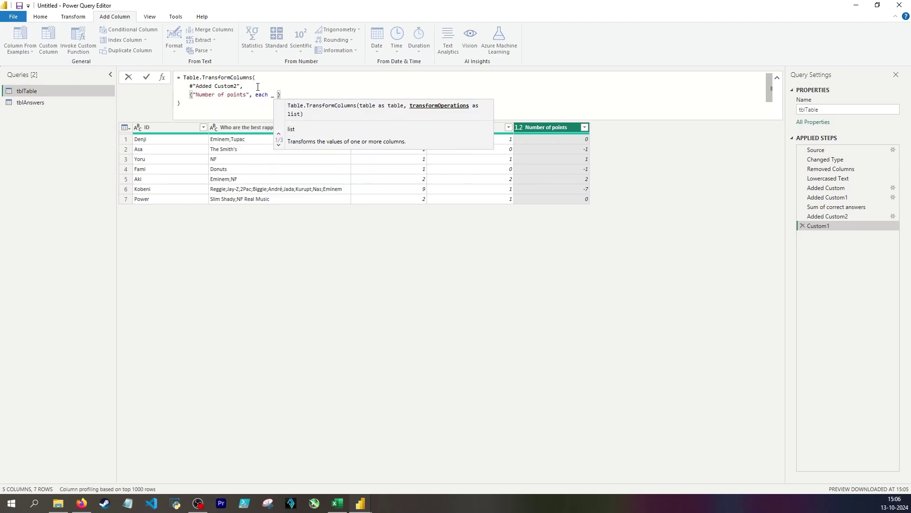
{"action": "type", "text": "< 1"}
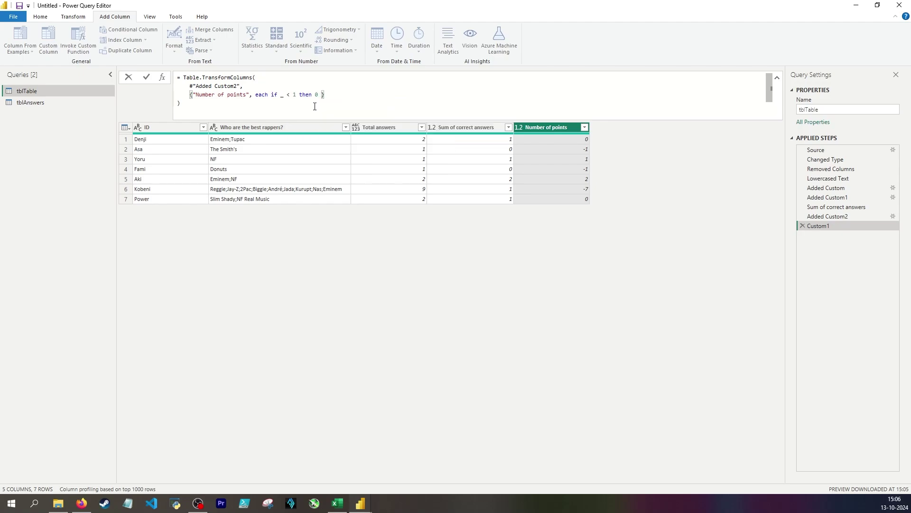
{"action": "type", "text": "esle"}
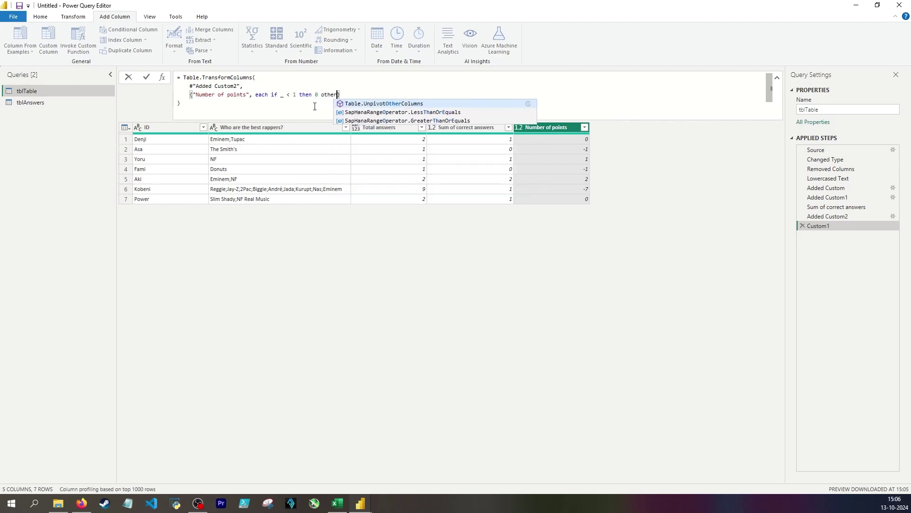
{"action": "key", "text": "ctrl+BackSpace"}
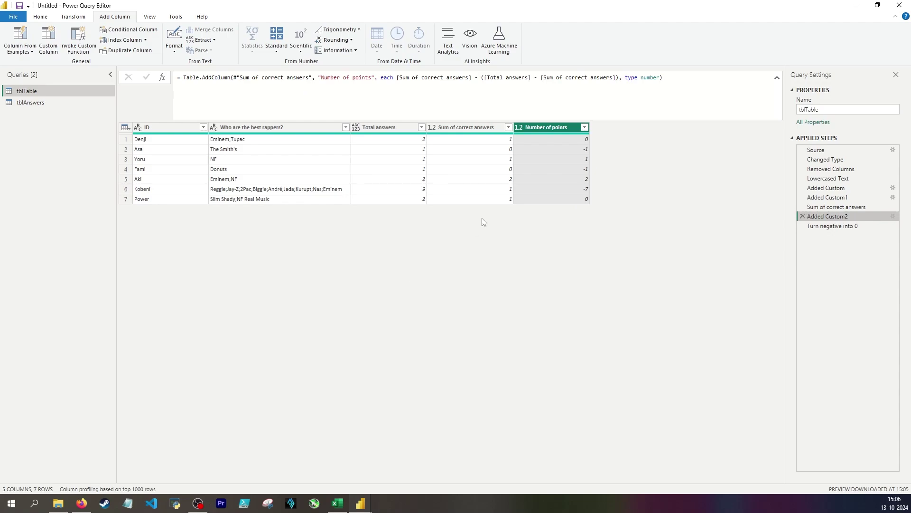
Step: Inspect the row 4 Number of points value in the Added Custom2 step
{"action": "left_click", "coordinate": [553, 172]}
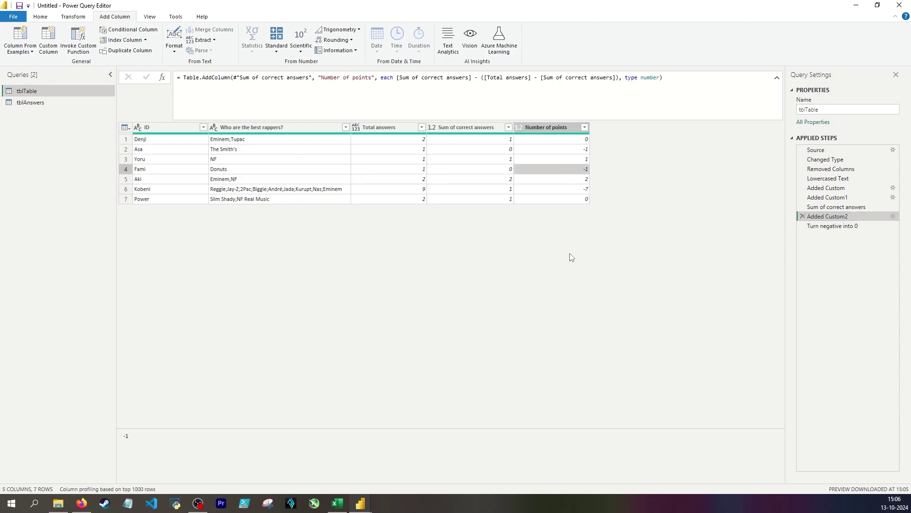